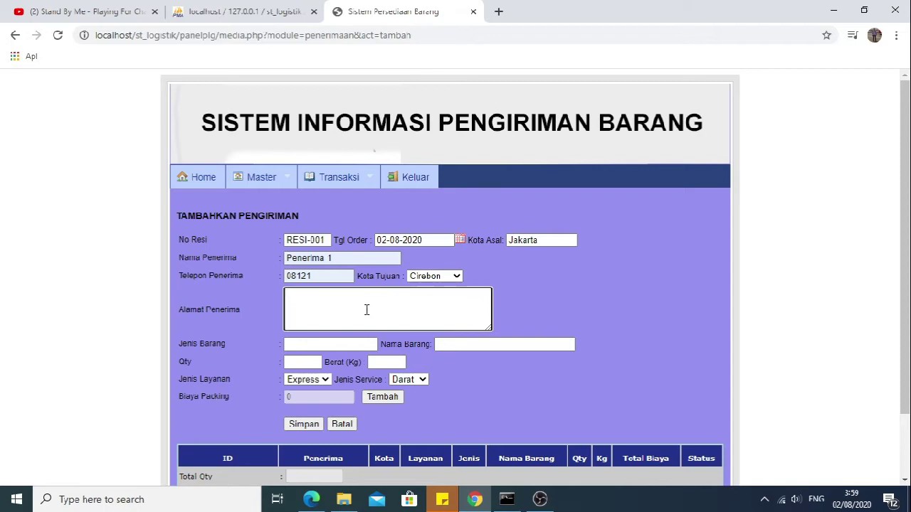
- Enter address 'Alamat penerima 1' and item Buku Majalah with quantity 2 and weight 1 kg
text(Alamat penerima 1)
click(342, 345)
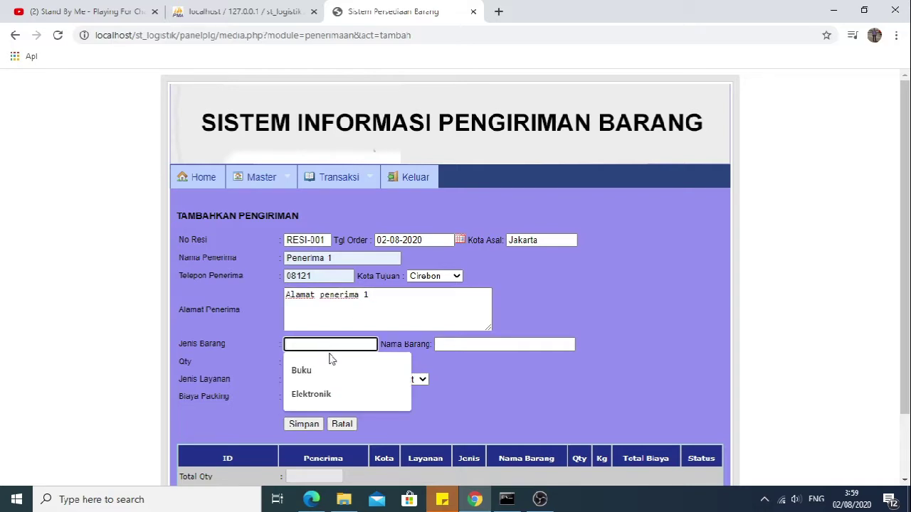
click(317, 371)
click(441, 344)
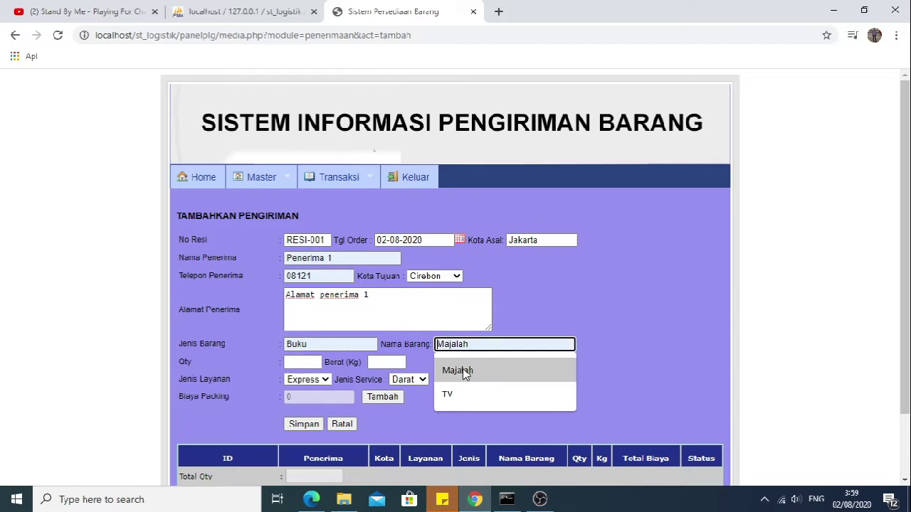
click(463, 372)
click(316, 364)
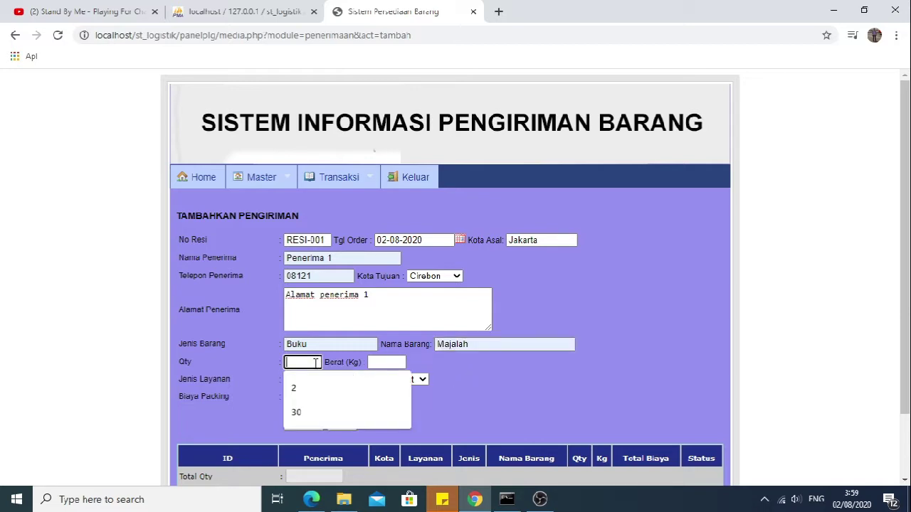
click(293, 388)
click(382, 362)
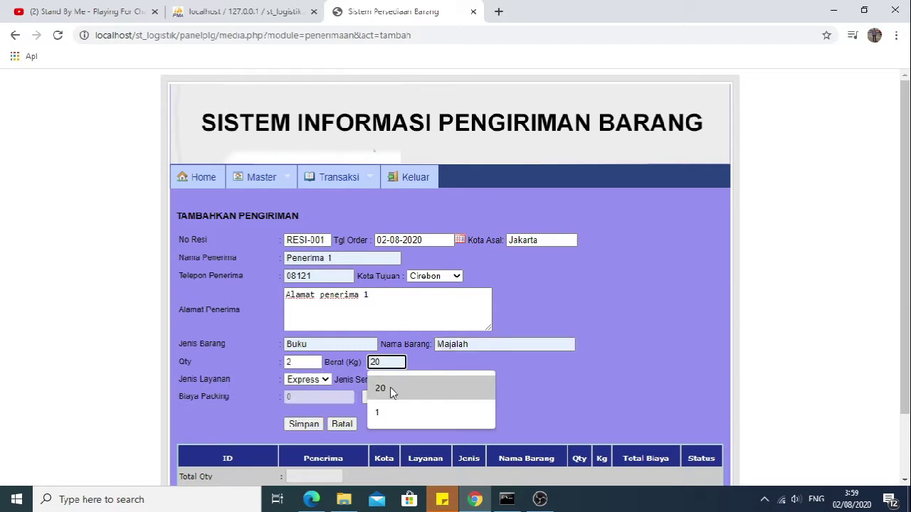
click(391, 412)
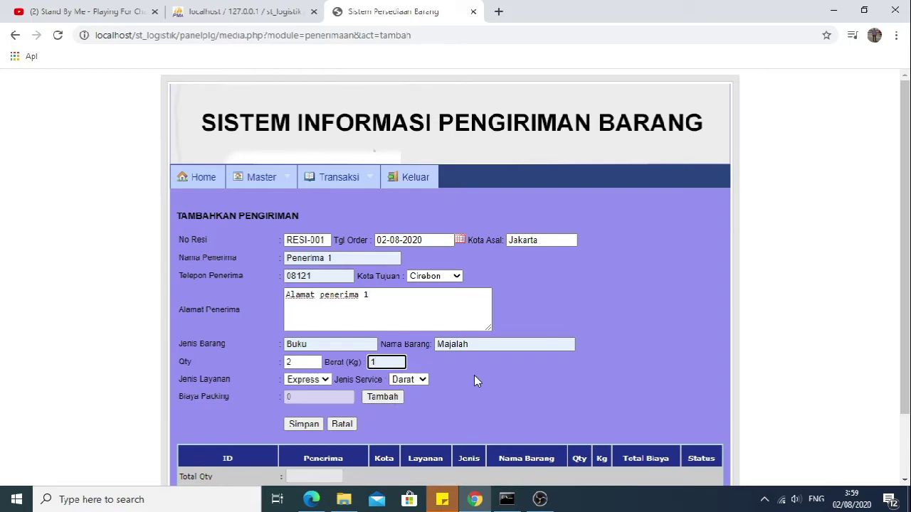
- Keep Express service with Darat delivery and add the Majalah line to the shipment
click(312, 380)
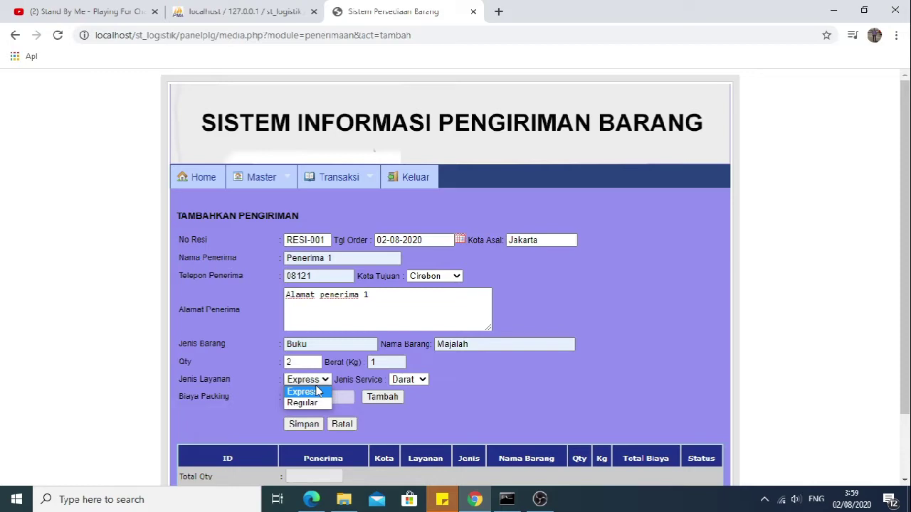
click(423, 380)
click(319, 382)
click(310, 395)
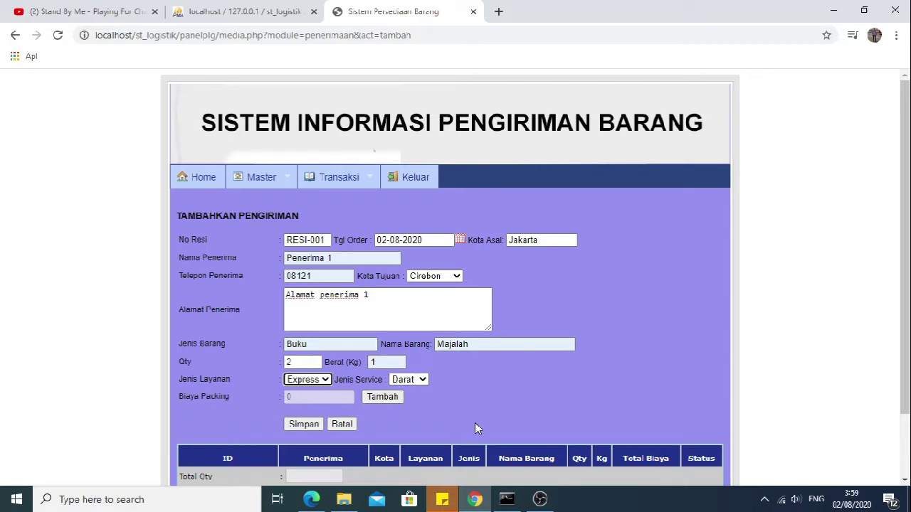
click(383, 398)
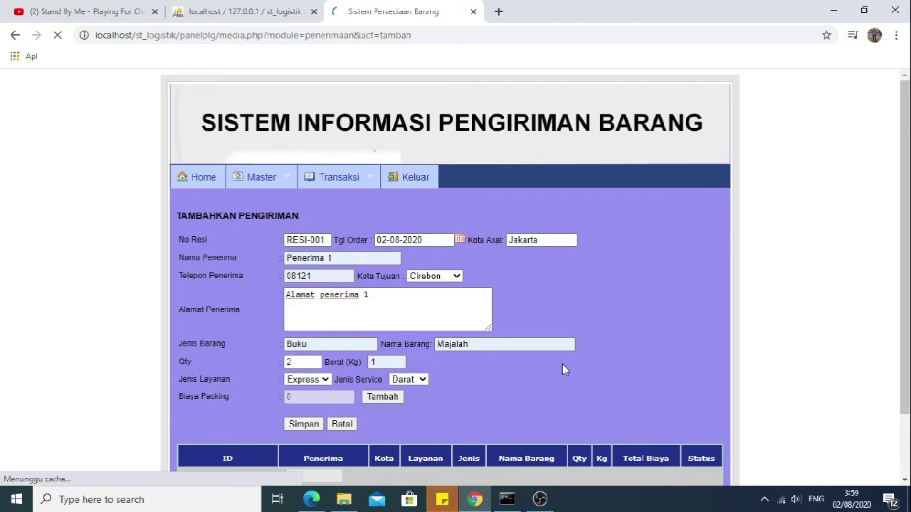
- Fill in the second recipient's name and phone number, with destination city Karawang
scroll(562, 369, down, 2)
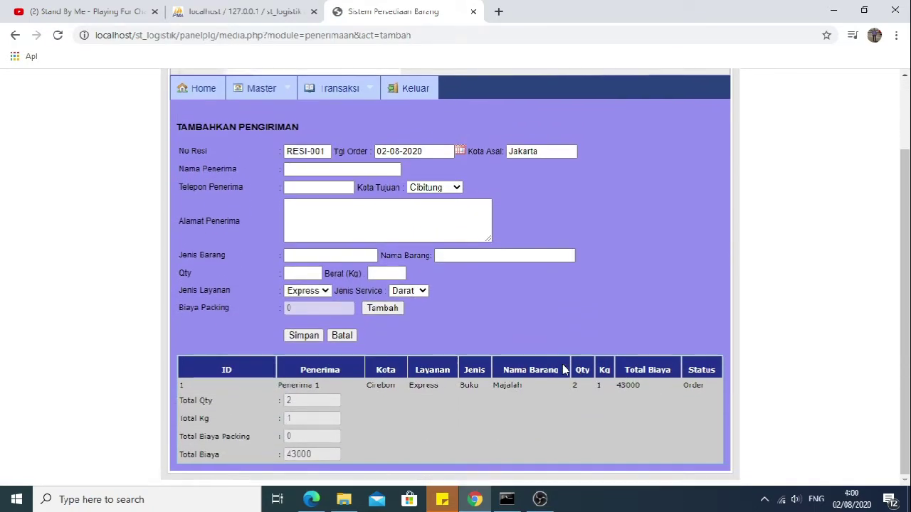
scroll(563, 370, up, 2)
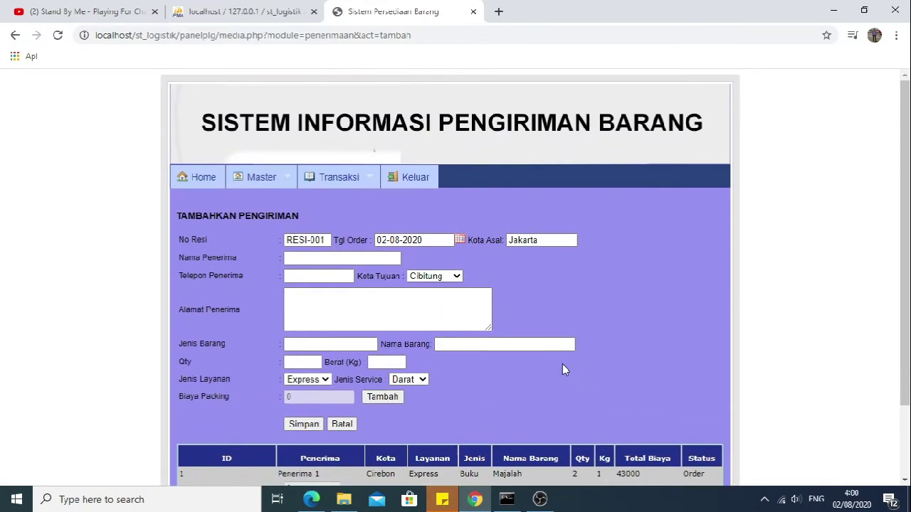
scroll(562, 367, down, 2)
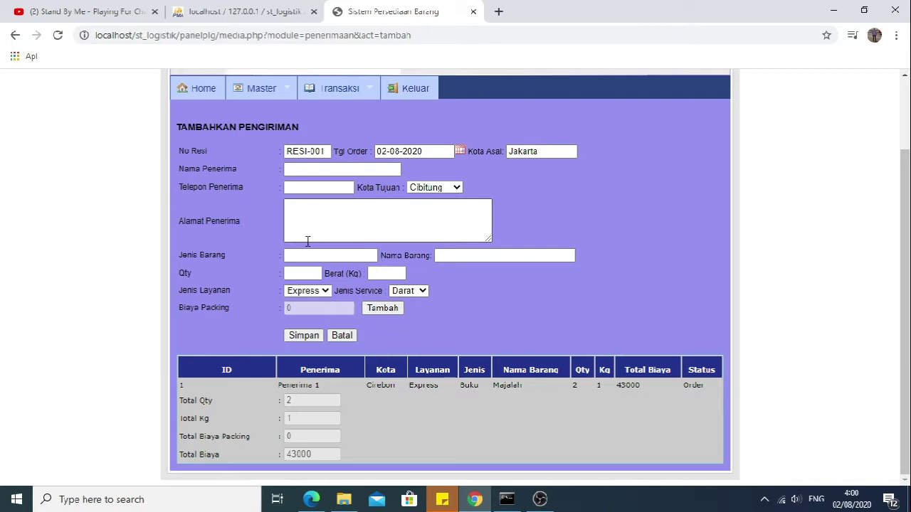
click(314, 174)
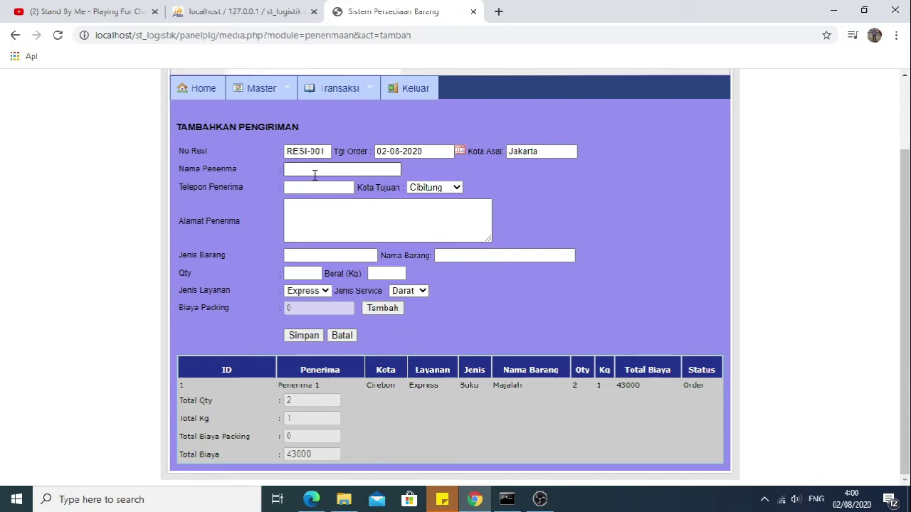
click(327, 172)
click(326, 219)
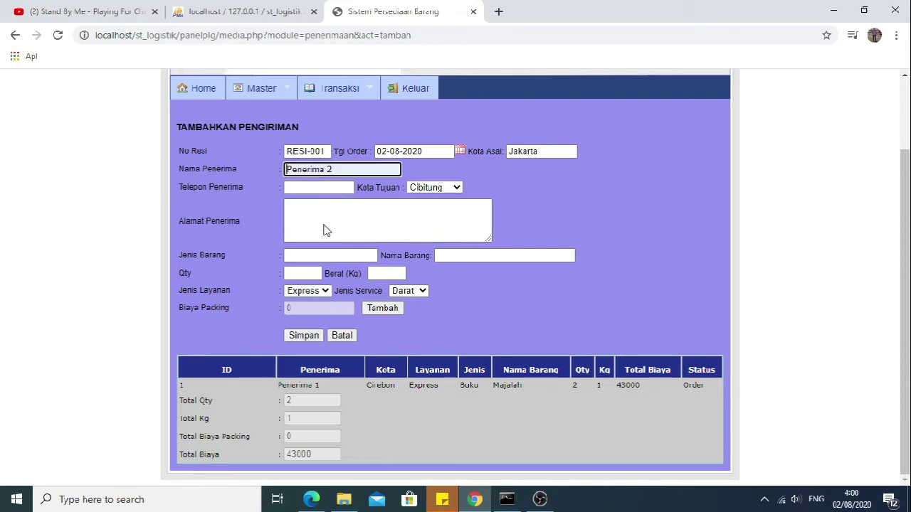
click(334, 191)
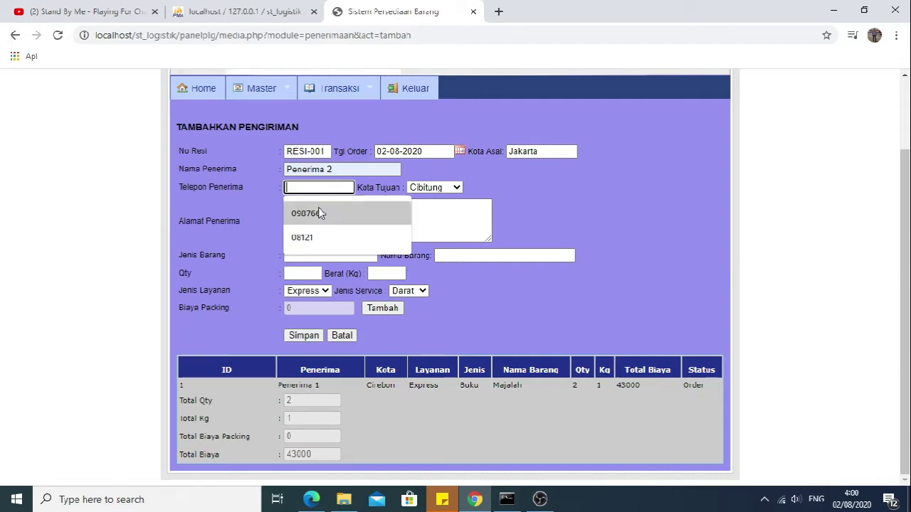
text(08121)
key(BackSpace)
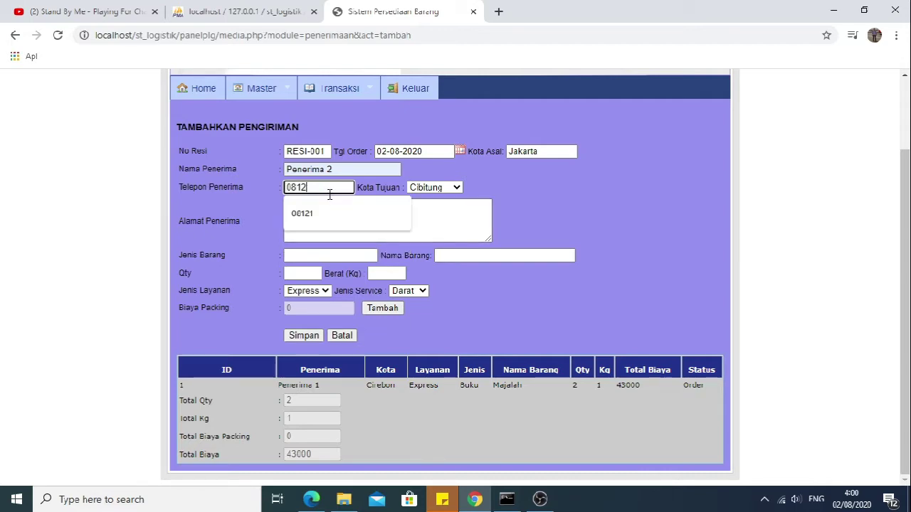
text(2)
click(434, 188)
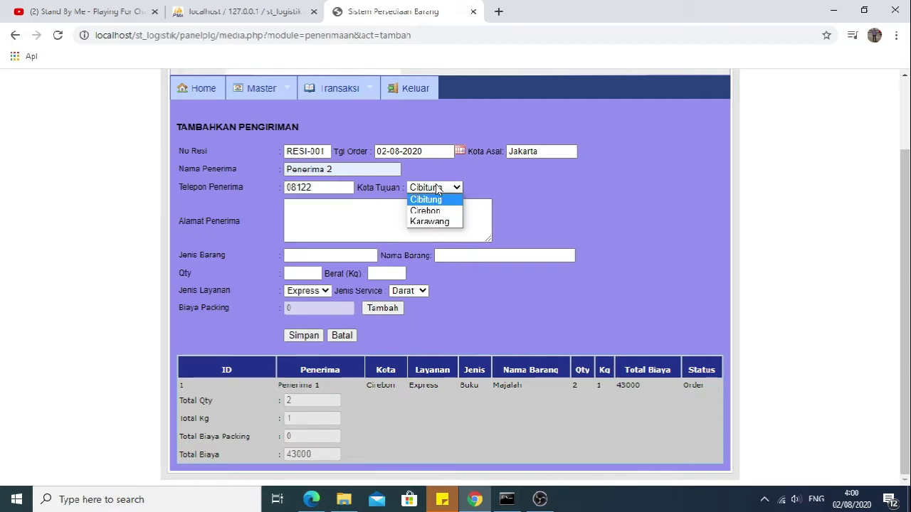
click(432, 221)
- Enter address 'Alamat penerima 2' and item Elektronik TV with quantity 30 and weight 20 kg
click(384, 220)
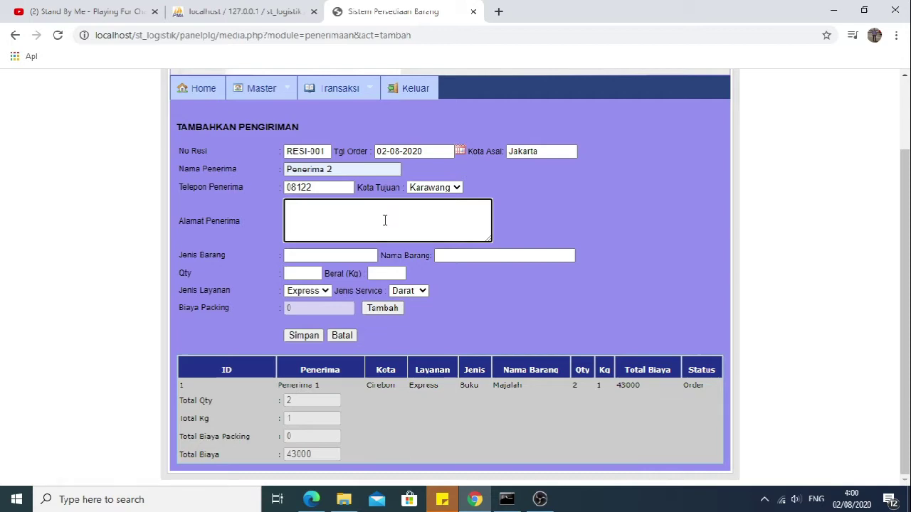
text(Alamat penerima 2)
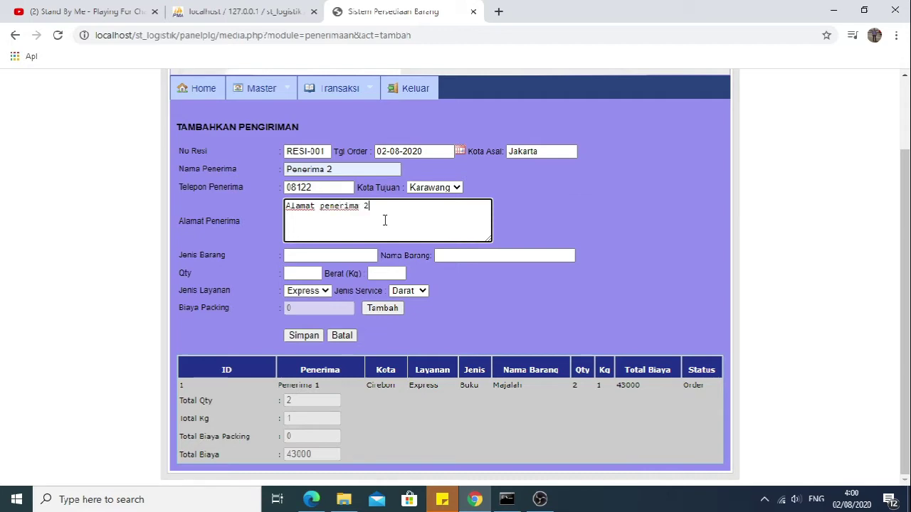
click(349, 255)
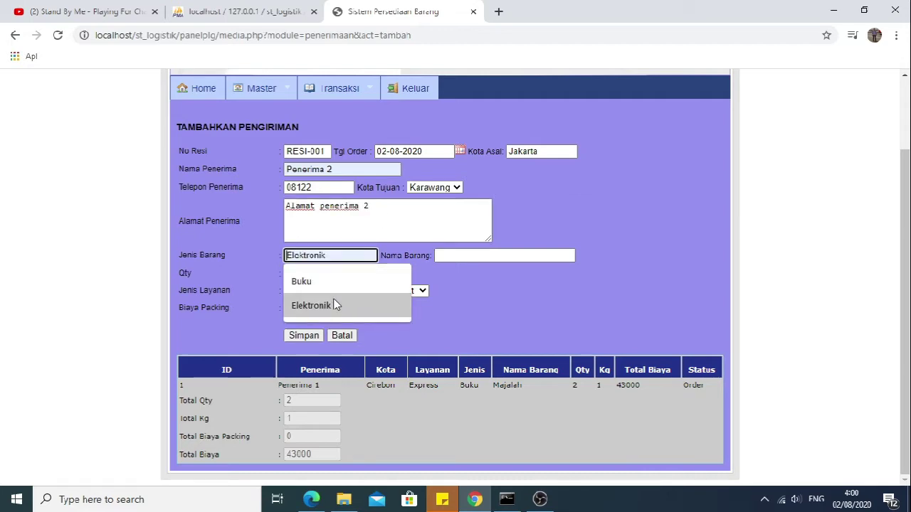
click(335, 303)
click(523, 255)
click(462, 309)
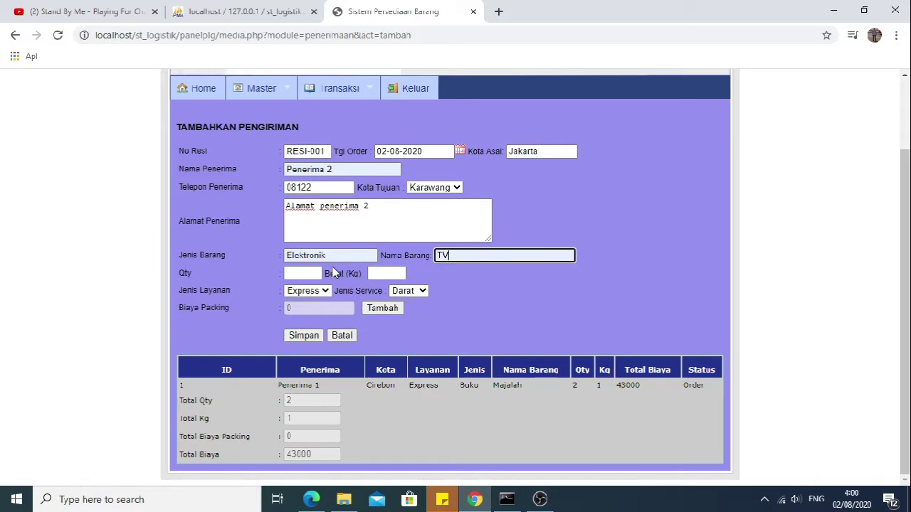
click(309, 273)
click(299, 322)
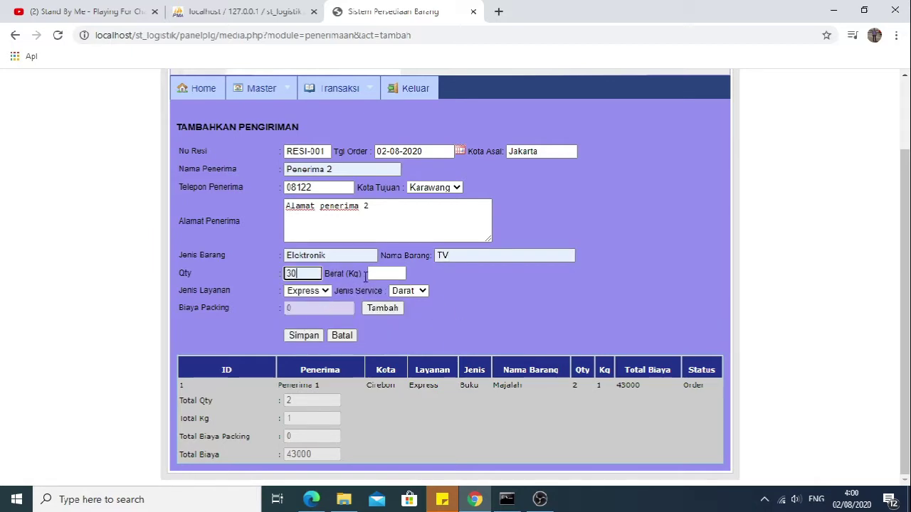
click(372, 274)
click(380, 324)
click(478, 290)
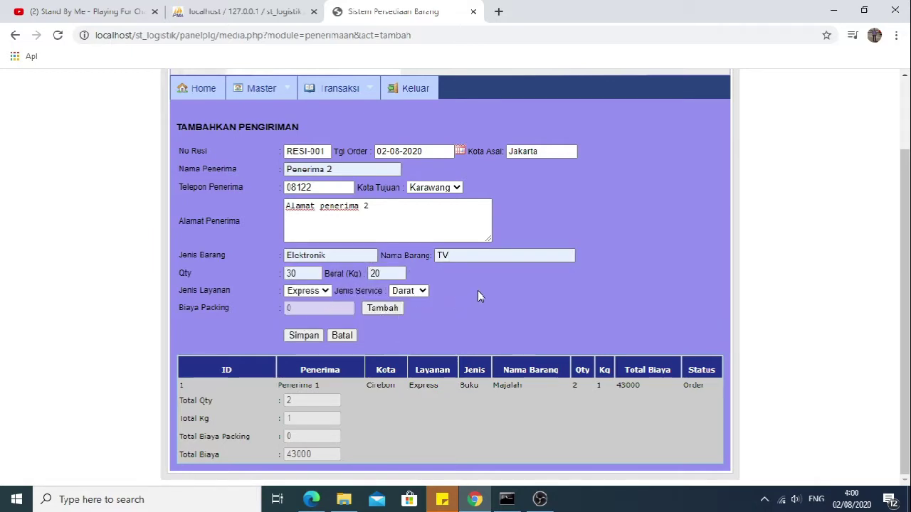
- Choose Regular service and Laut delivery, then add the TV line to the shipment
click(307, 290)
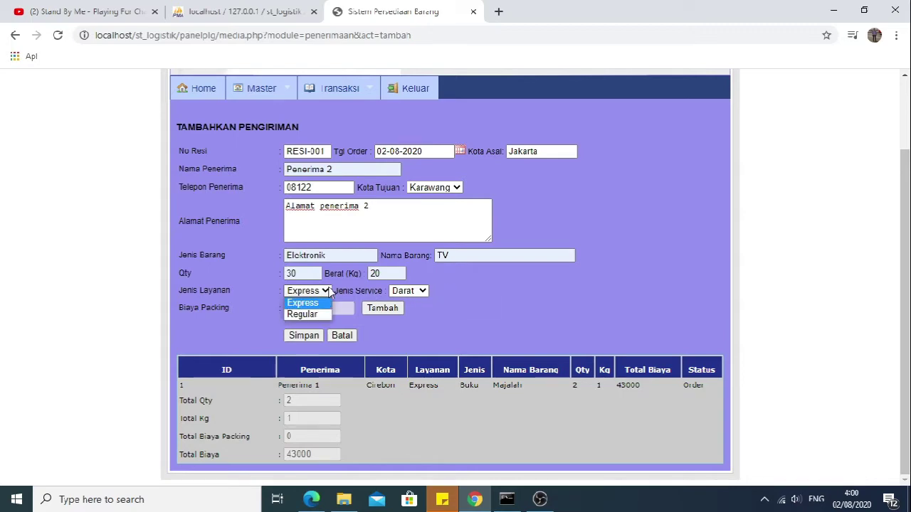
click(313, 314)
click(411, 291)
click(410, 313)
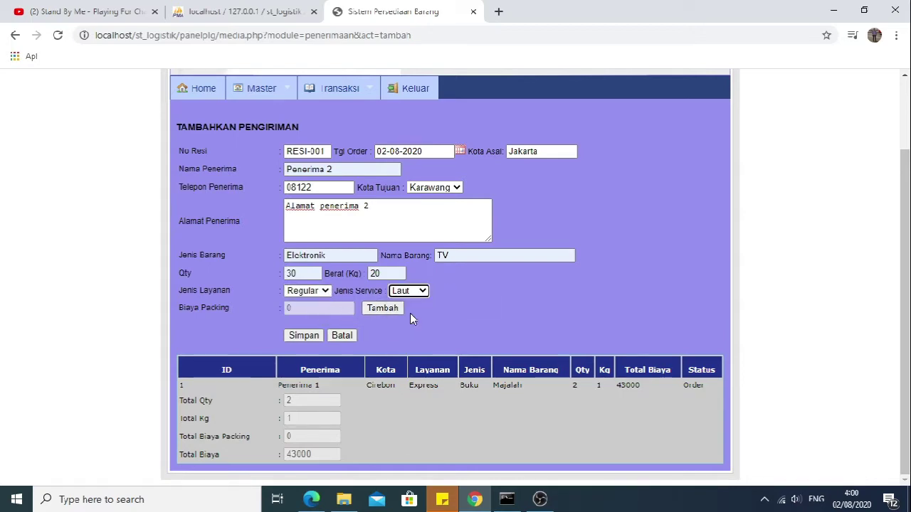
click(384, 310)
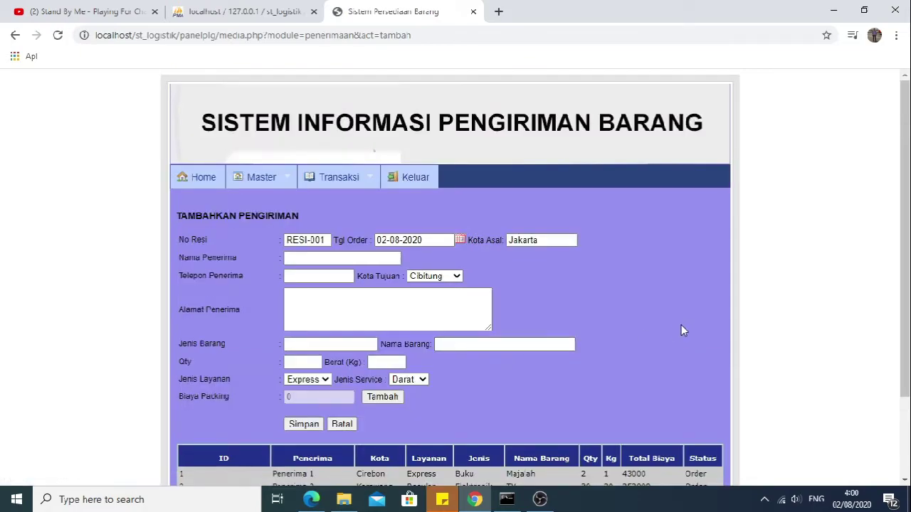
- Check the totals (32 items, 21 kg, 295000) and save shipment RESI-001
scroll(682, 320, down, 3)
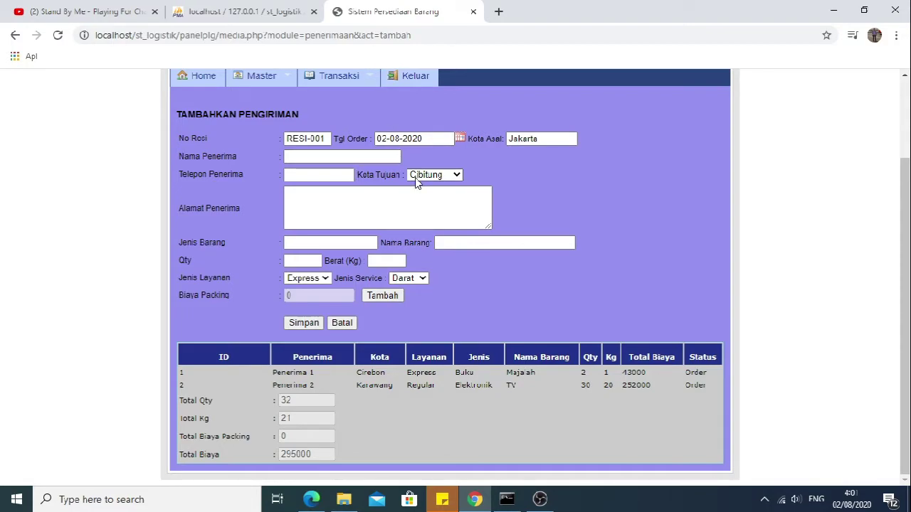
scroll(501, 264, up, 1)
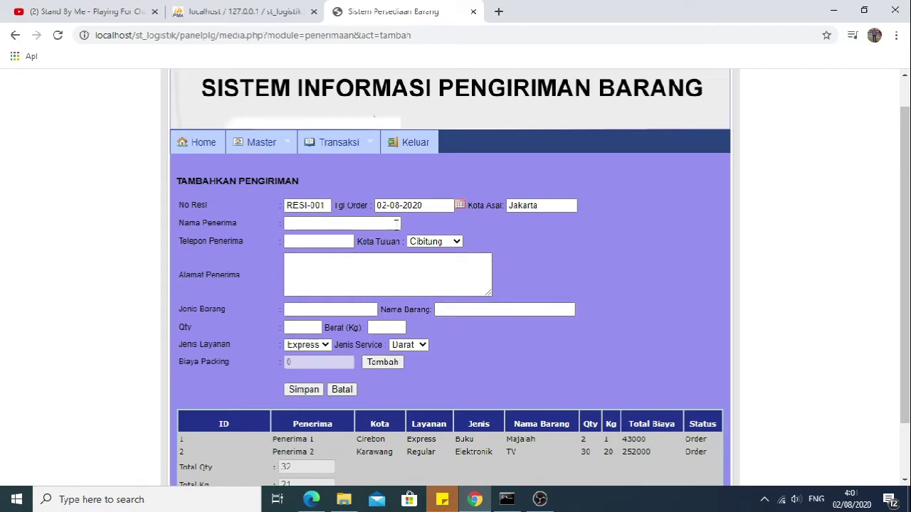
scroll(491, 366, down, 1)
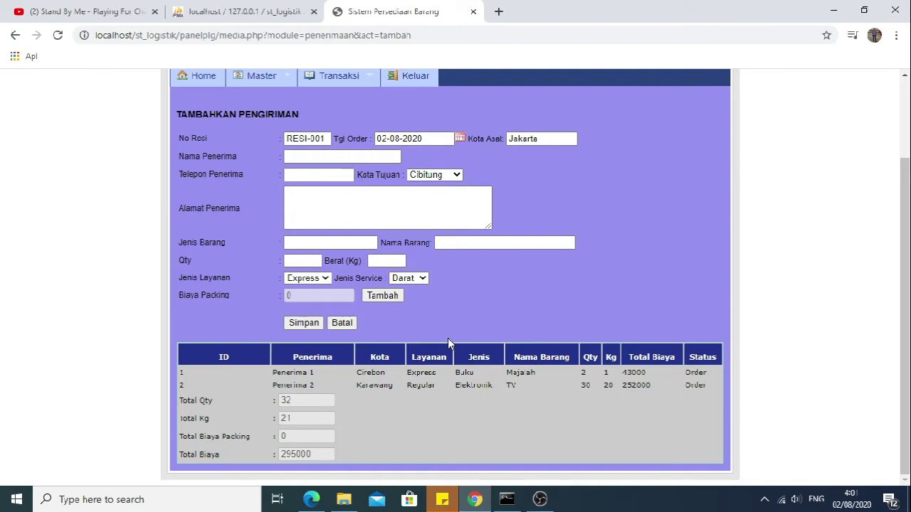
click(303, 323)
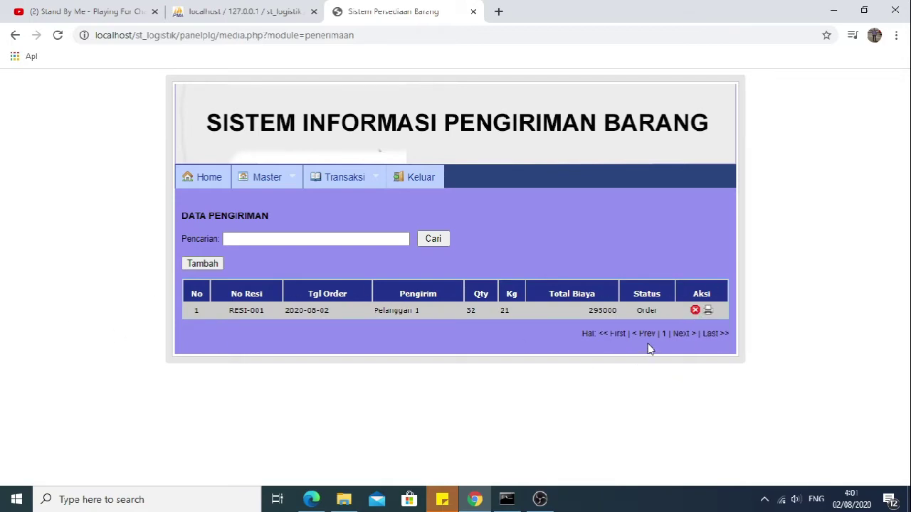
- Look over the printable RESI-001 receipt, then close its tab
click(708, 311)
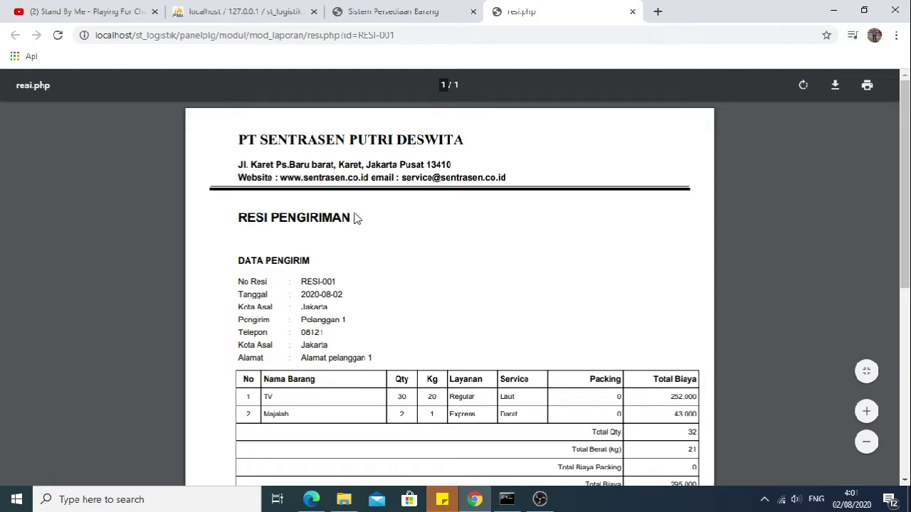
scroll(517, 233, down, 2)
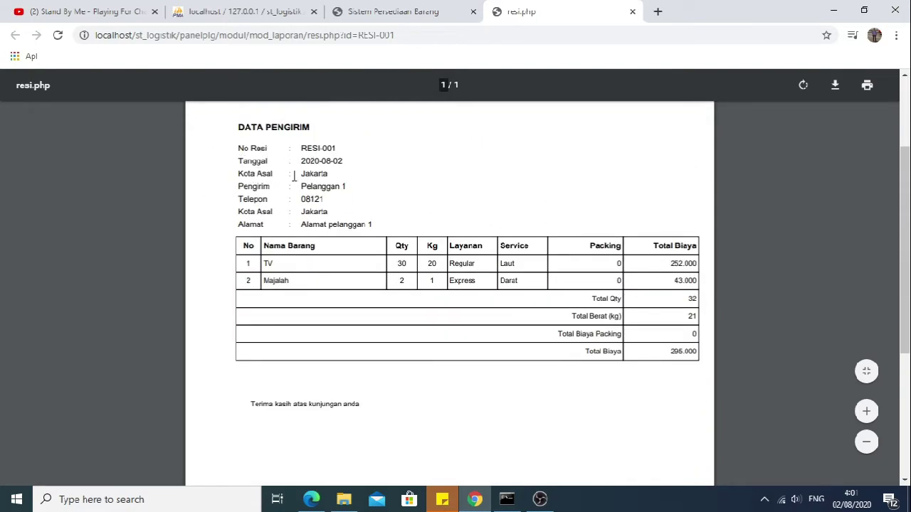
drag(300, 148, 339, 147)
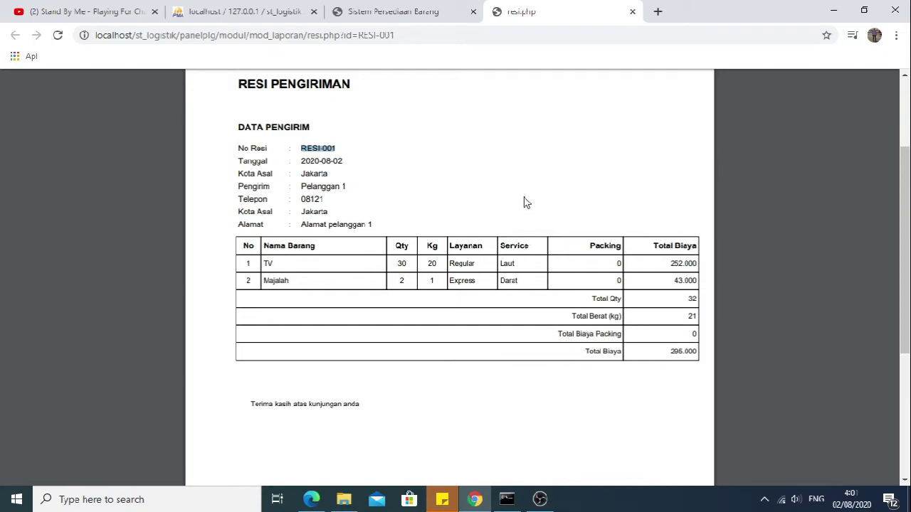
scroll(524, 203, up, 2)
scroll(523, 203, down, 5)
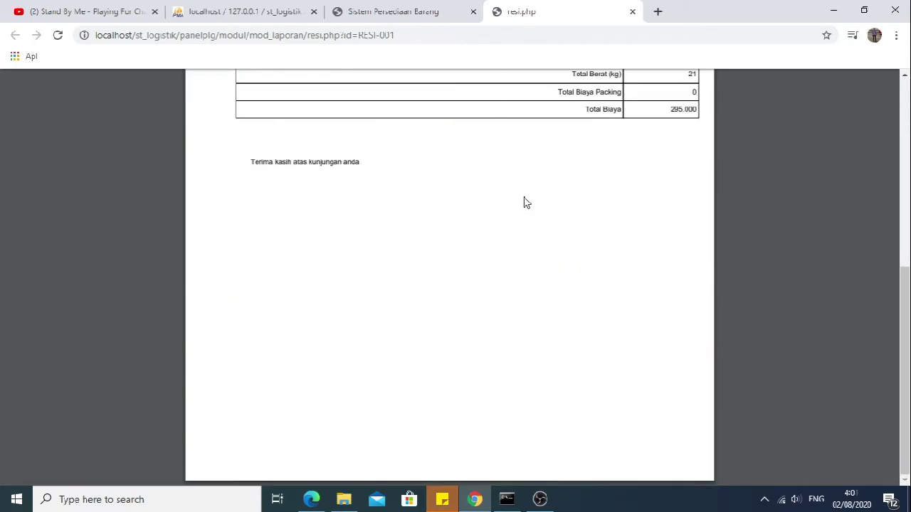
scroll(524, 203, up, 3)
scroll(524, 202, up, 3)
scroll(335, 319, down, 1)
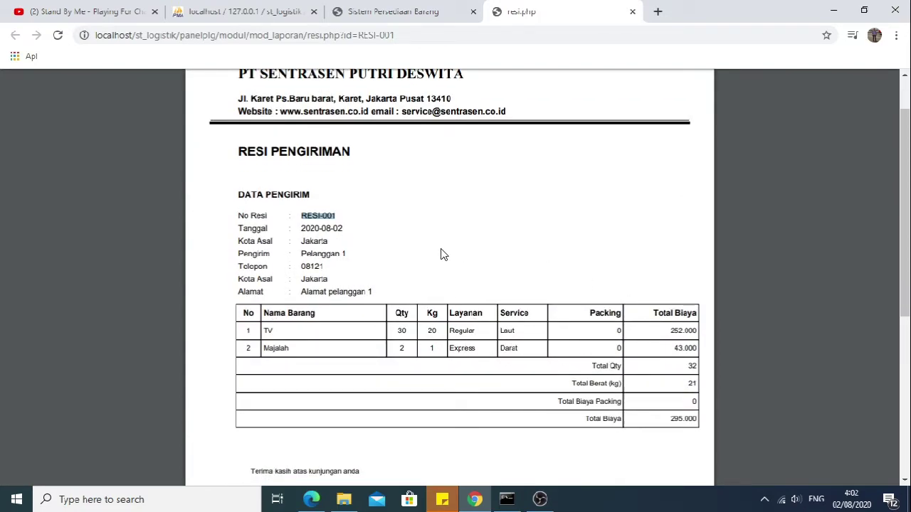
scroll(455, 228, up, 1)
click(632, 11)
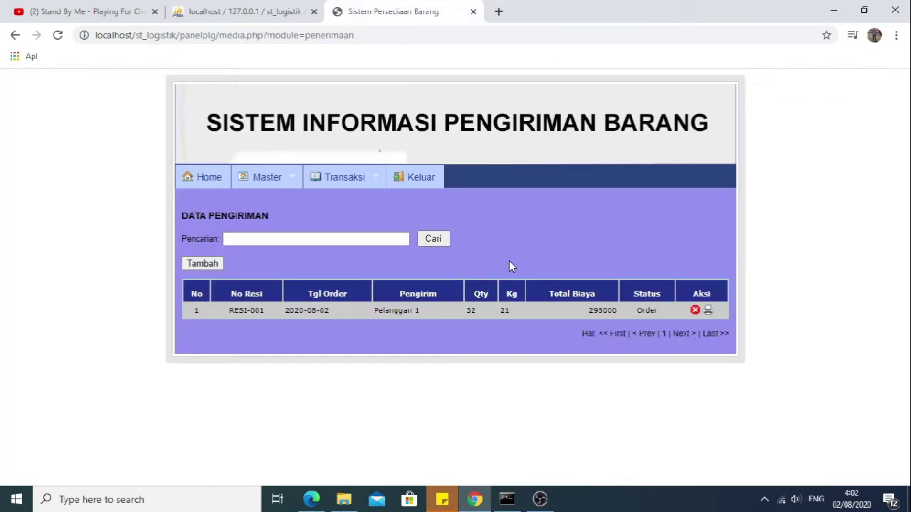
- Log out, then log back in through Log Adm with the administrator username and password
click(418, 177)
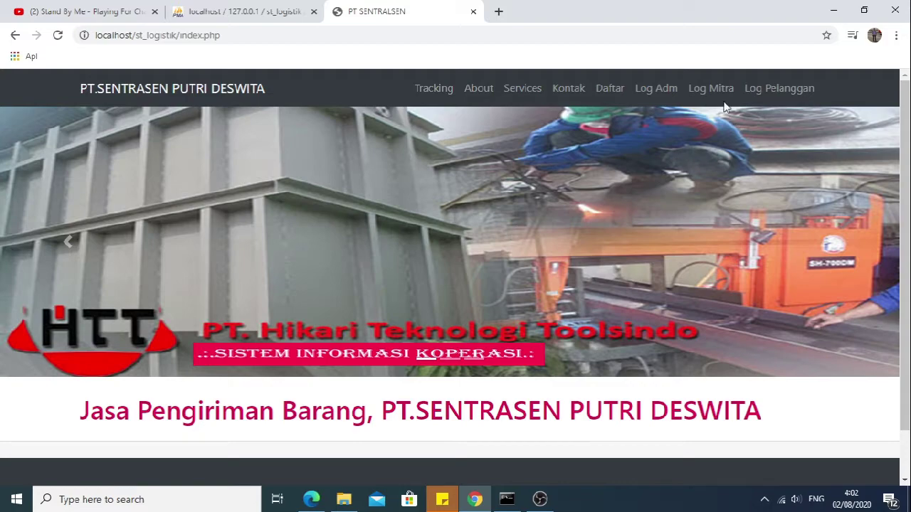
click(655, 90)
click(453, 276)
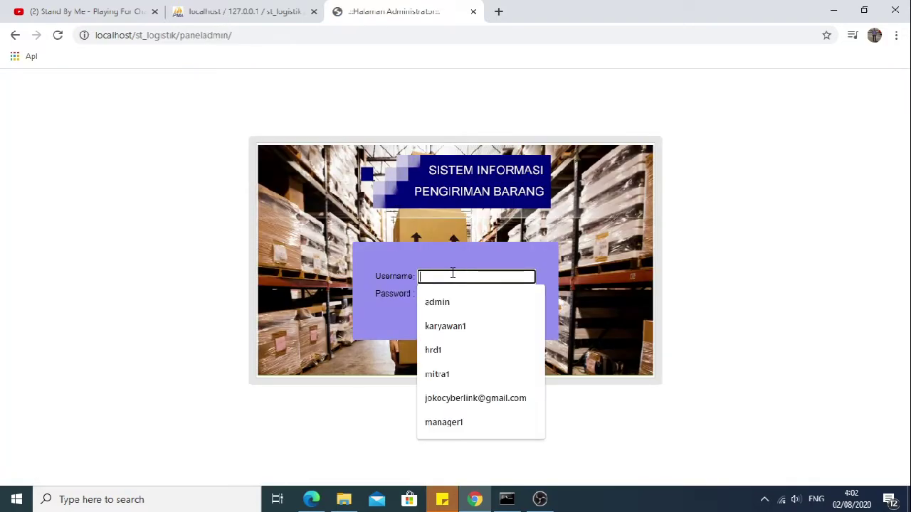
text(admin)
key(Tab)
text(a)
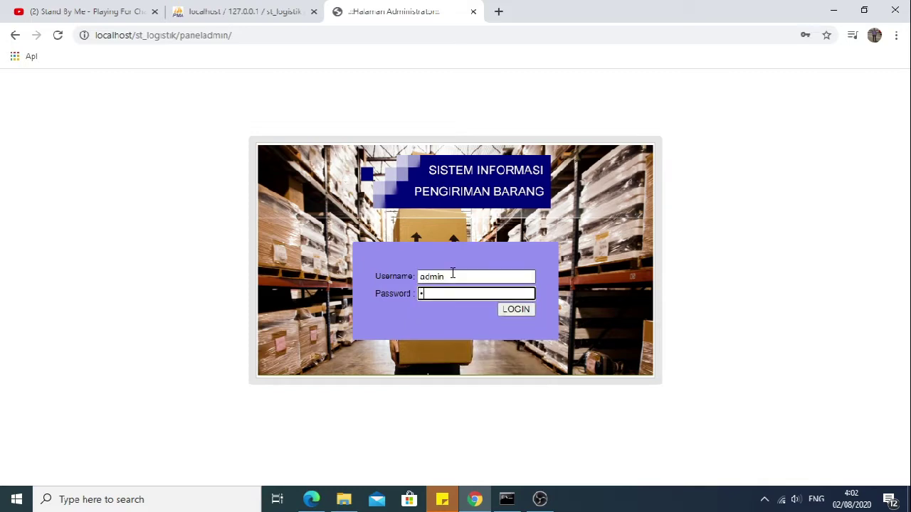
text(dmin)
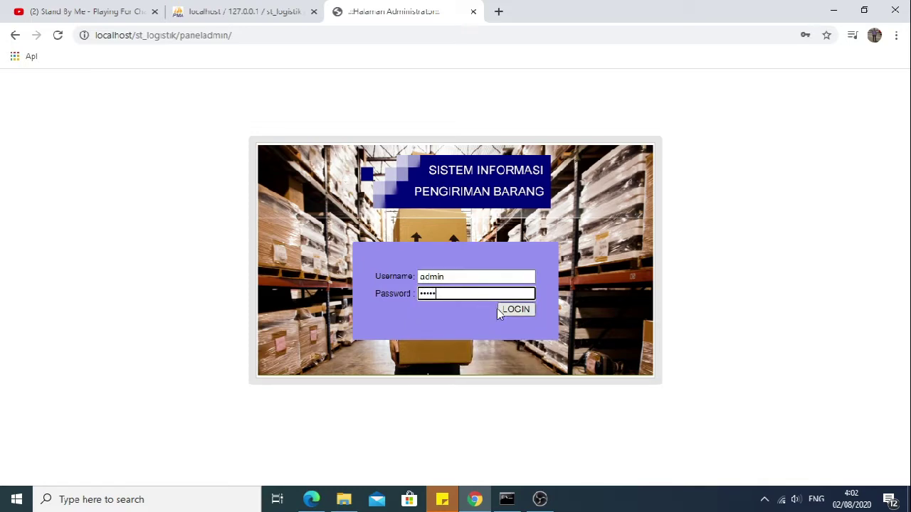
click(504, 309)
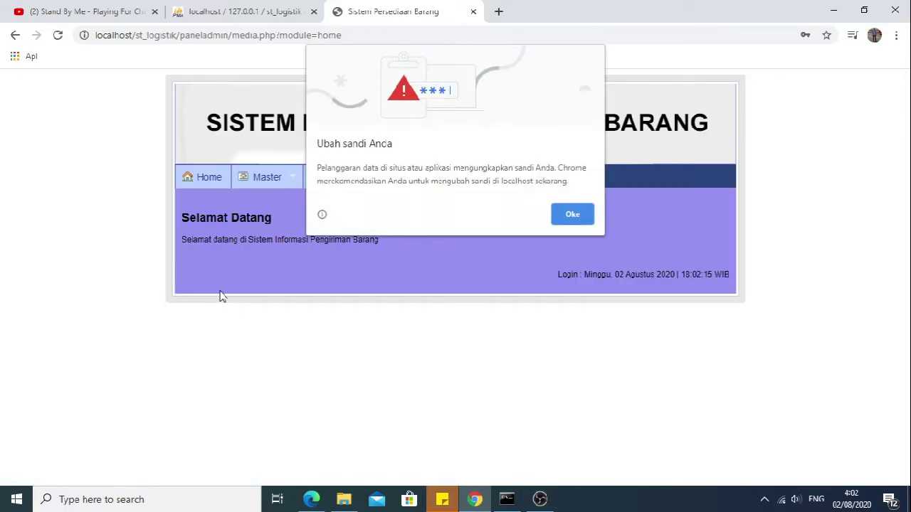
- Dismiss the browser password warning and open the Pengguna user list from Master
click(567, 221)
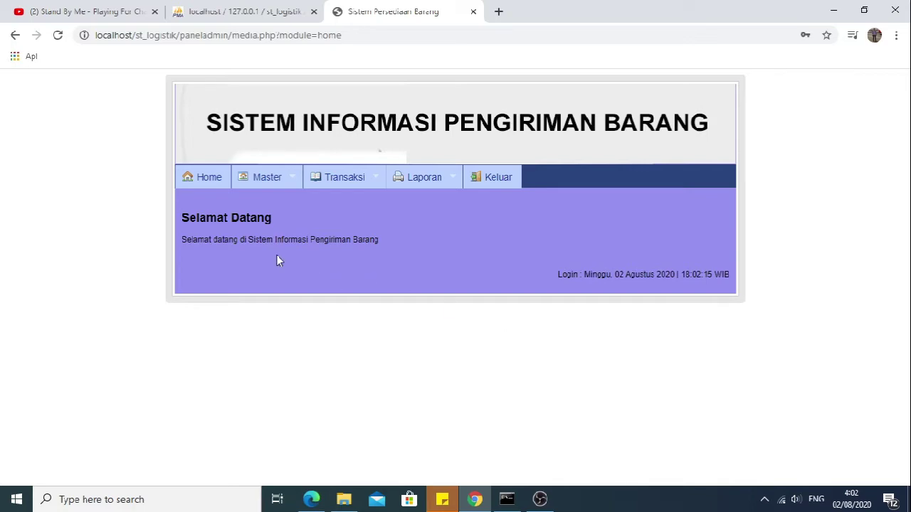
mouse_move(285, 192)
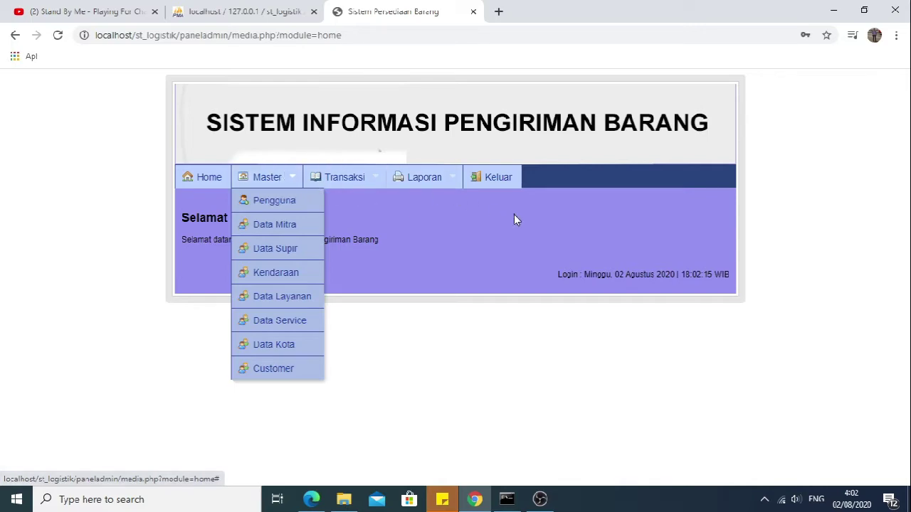
mouse_move(331, 178)
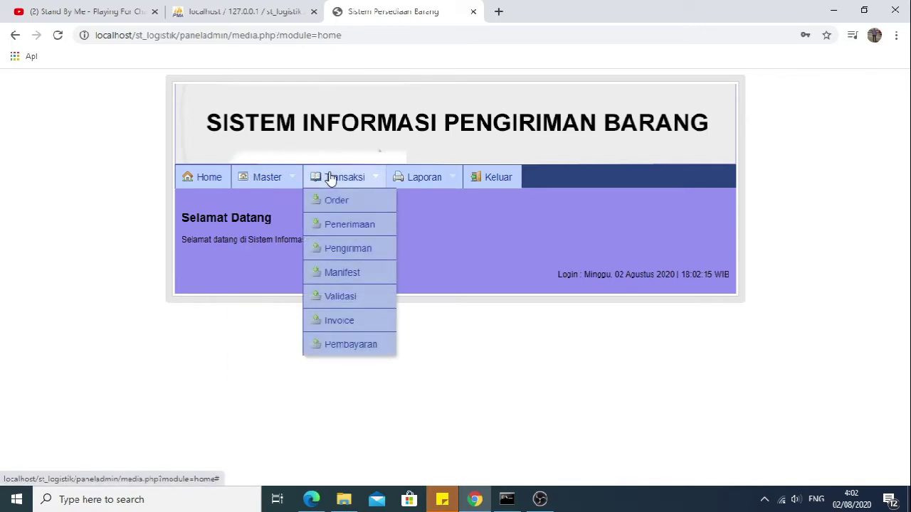
mouse_move(420, 181)
mouse_move(263, 182)
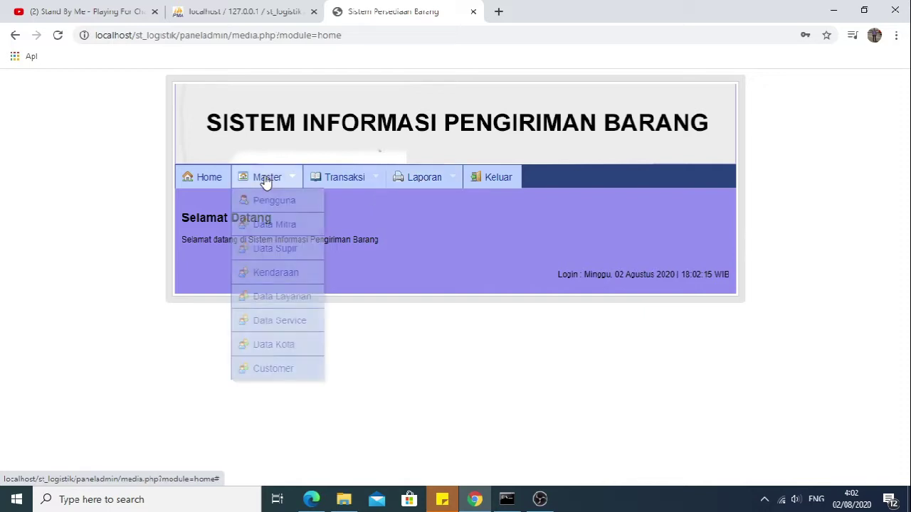
click(265, 201)
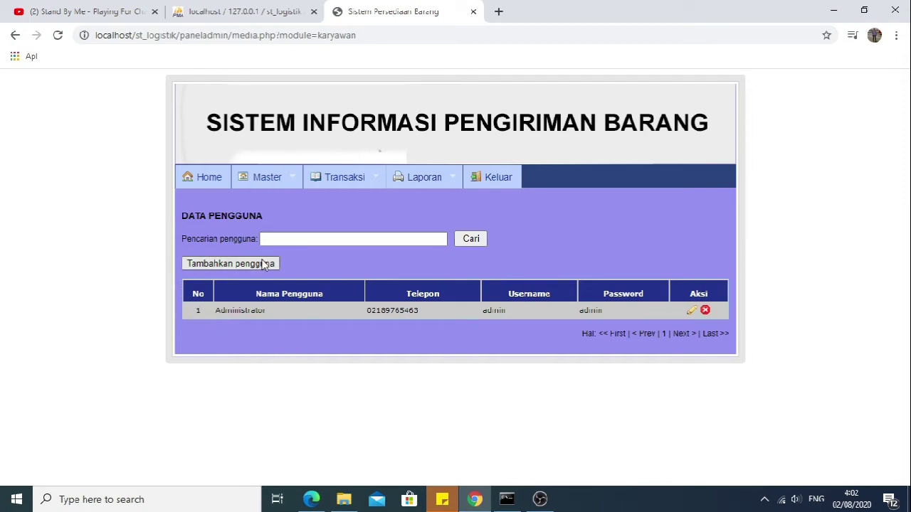
- Open Data Mitra and begin a new partner entry with Tambahkan Mitra
mouse_move(262, 183)
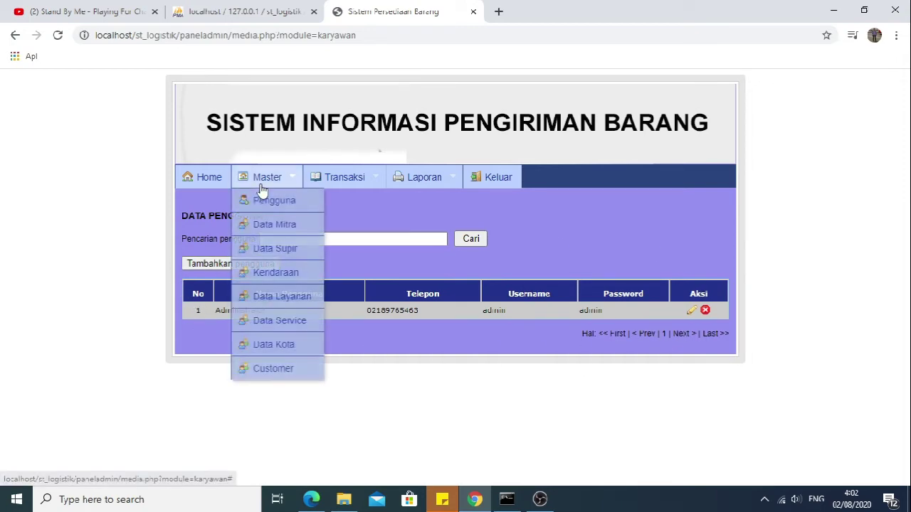
click(267, 225)
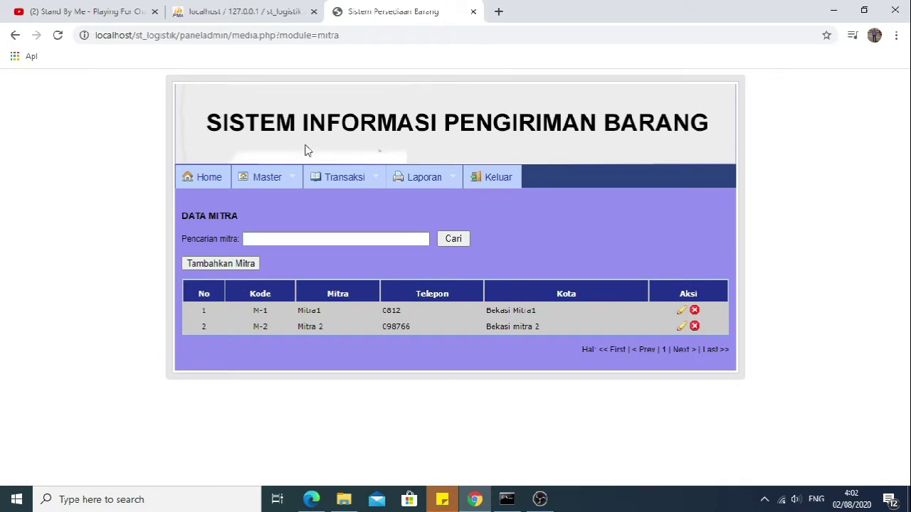
click(228, 263)
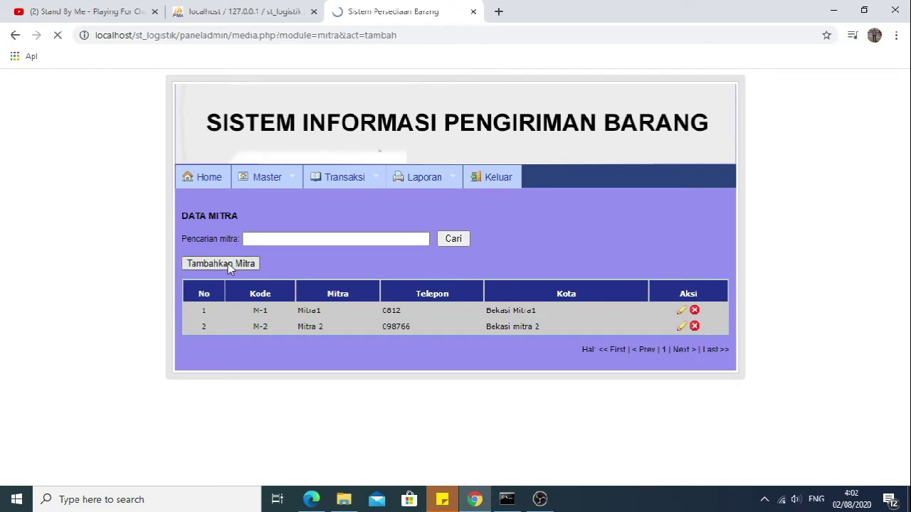
- Enter partner name Mitra 3, its phone number, city Jogja and address 'Alamat mitra 3'
click(301, 240)
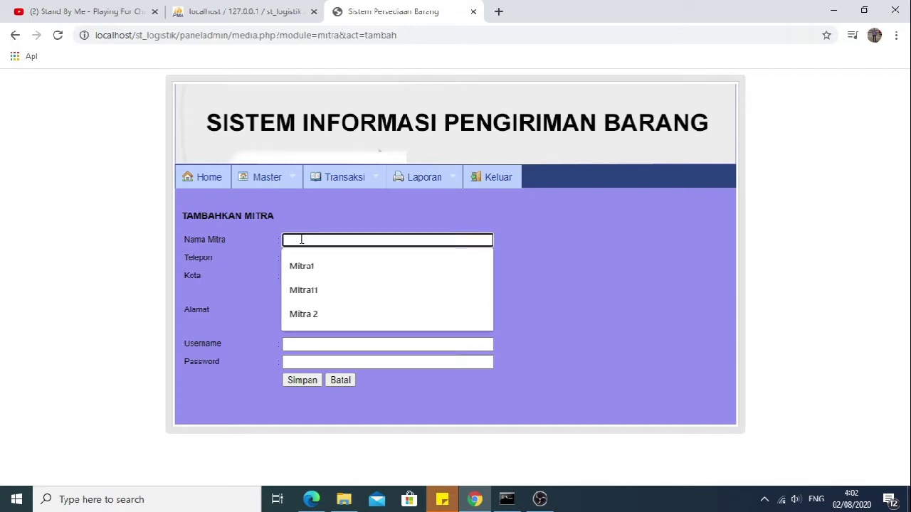
click(305, 313)
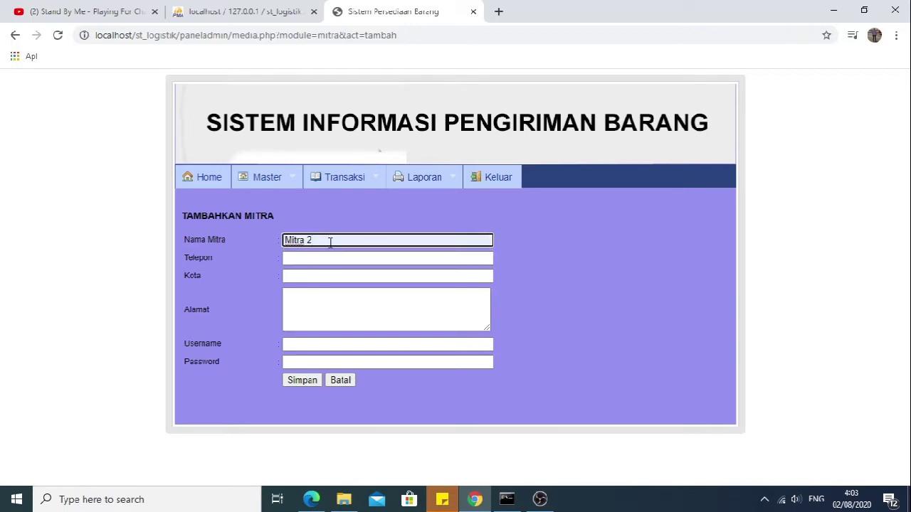
key(BackSpace)
text(3)
key(Tab)
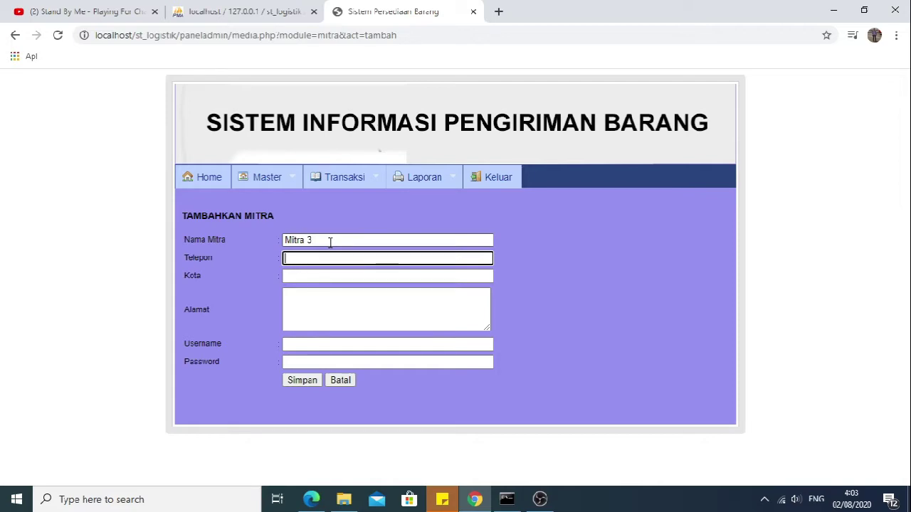
text(081)
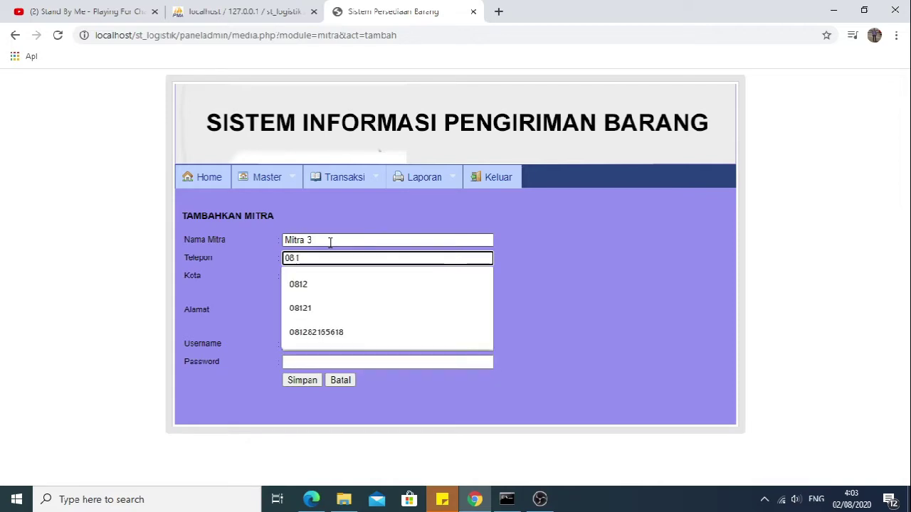
text(23)
key(Tab)
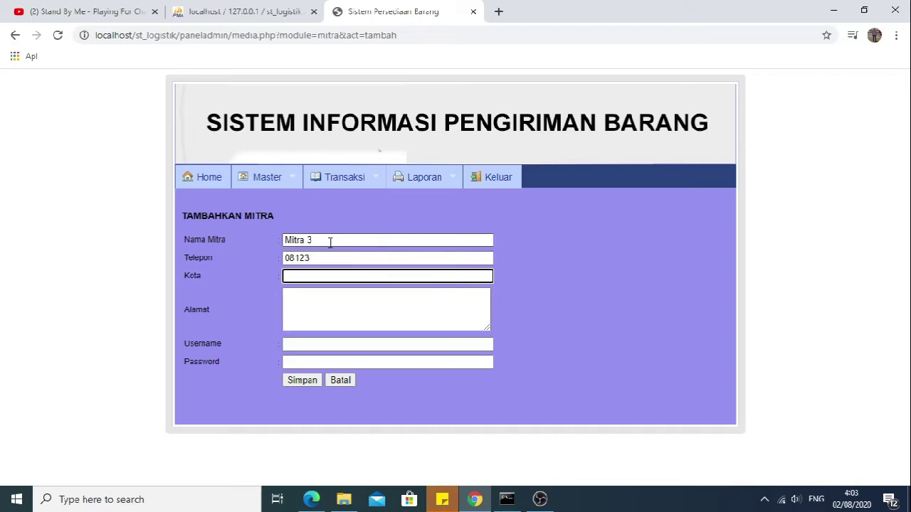
text(Jogja)
key(Tab)
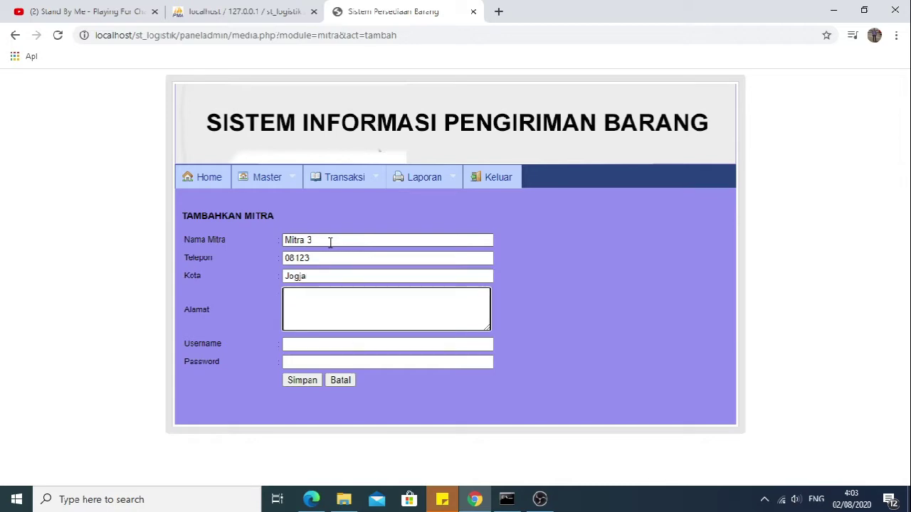
text(Alamat mitra 3)
- Give the partner login username mitra3 and a password, and save Mitra 3
click(318, 340)
text(m)
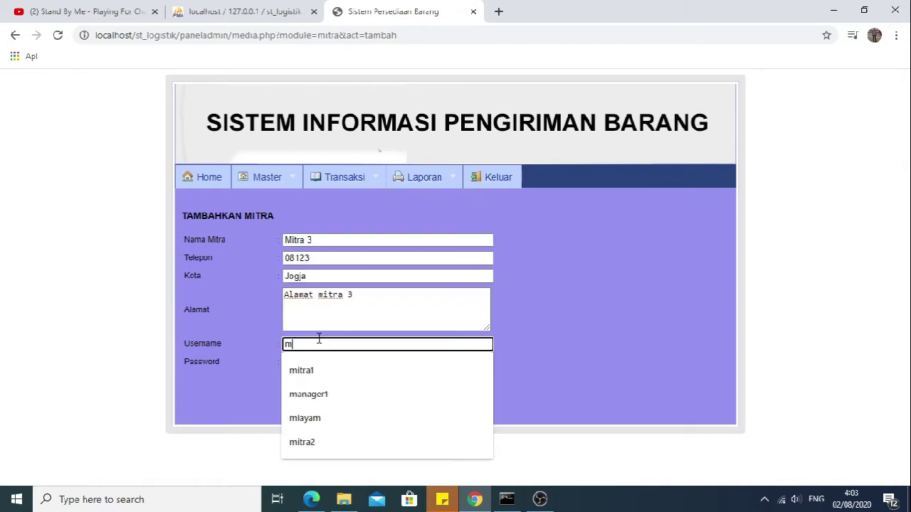
text(itra3)
key(Tab)
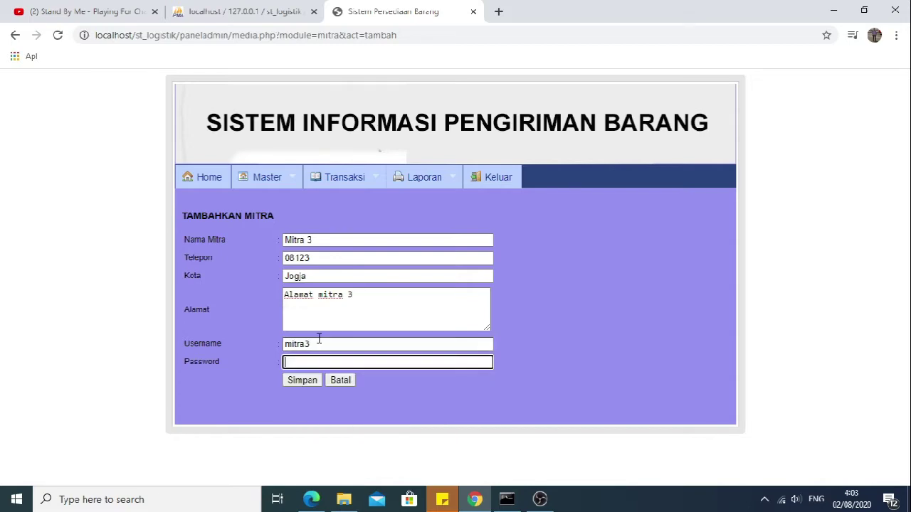
text(mitra3)
click(302, 380)
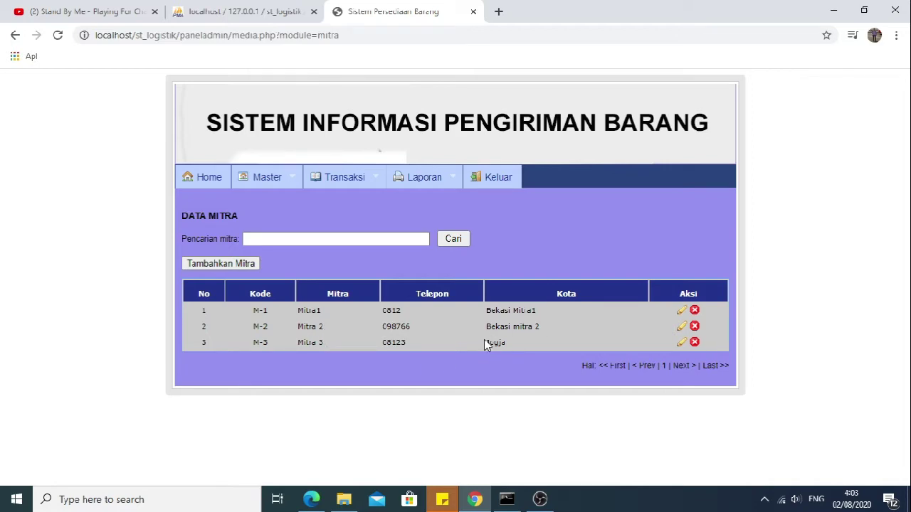
- Change partner Mitra 2's city to Pekanbaru and save it
click(681, 328)
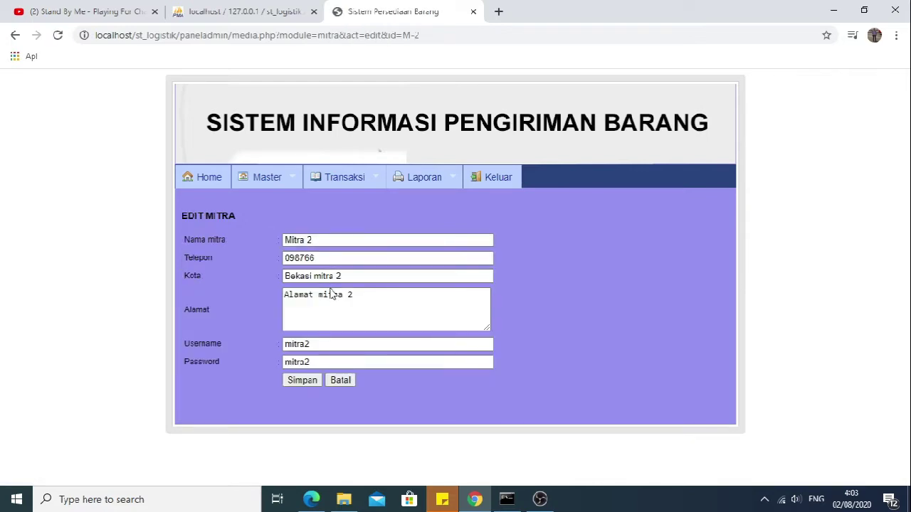
click(315, 276)
drag(313, 276, 227, 281)
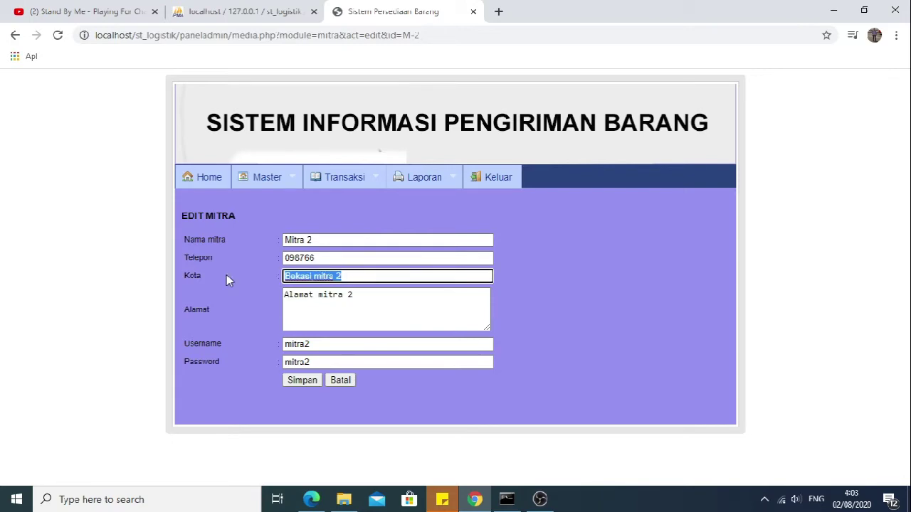
text(Pek)
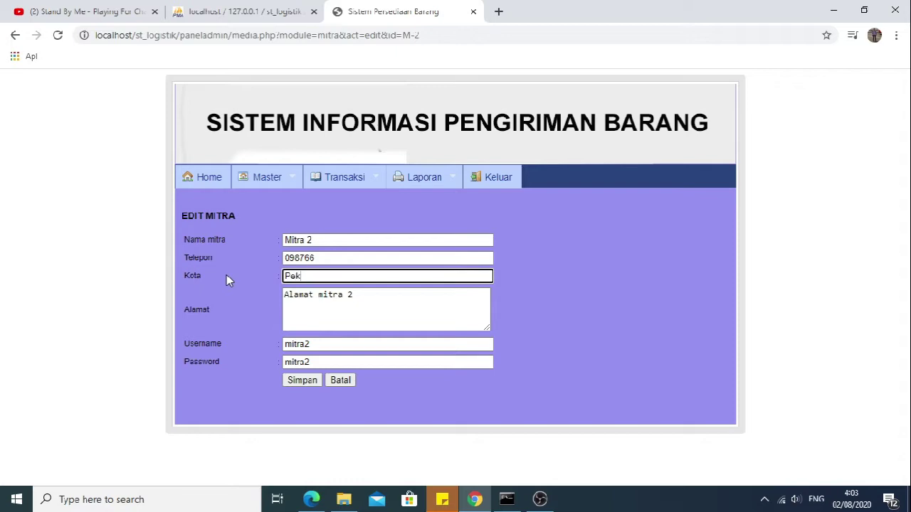
text(anbaru)
click(299, 380)
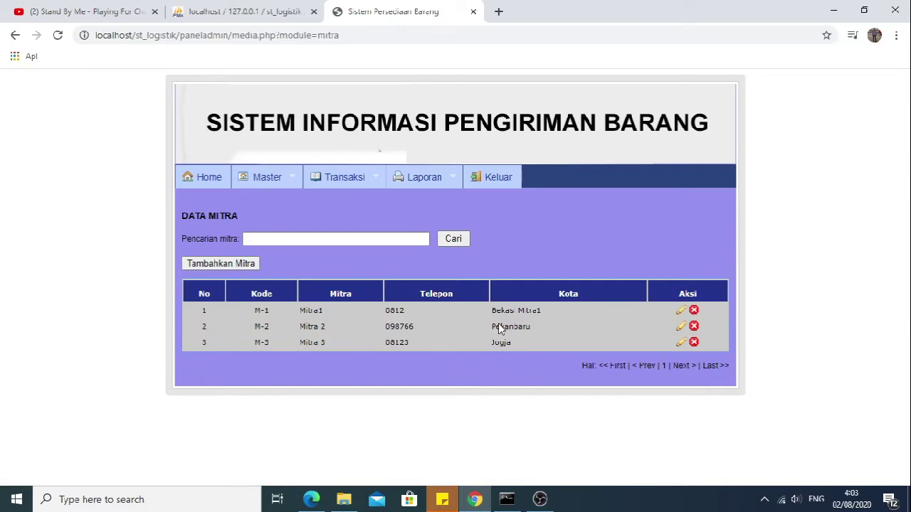
- Change partner Mitra1's city from Bekasi to Semarang and save it
click(680, 310)
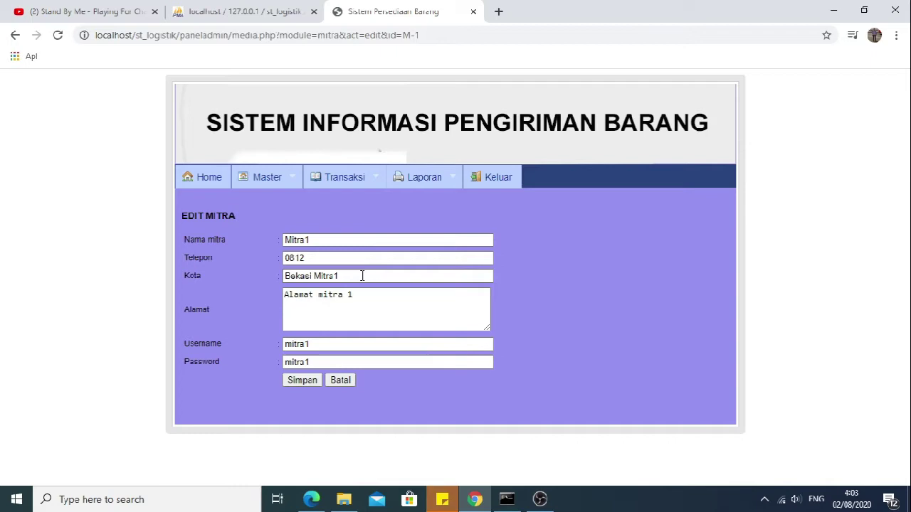
drag(362, 275, 262, 278)
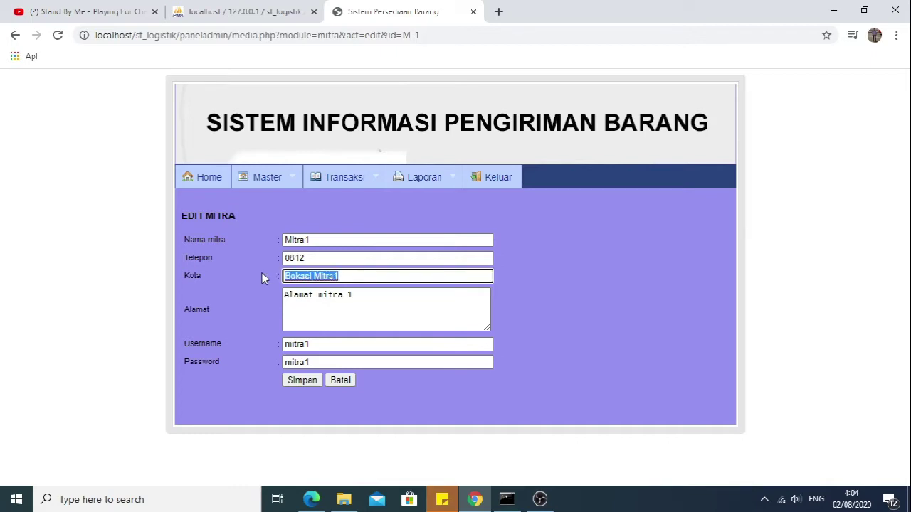
text(Se)
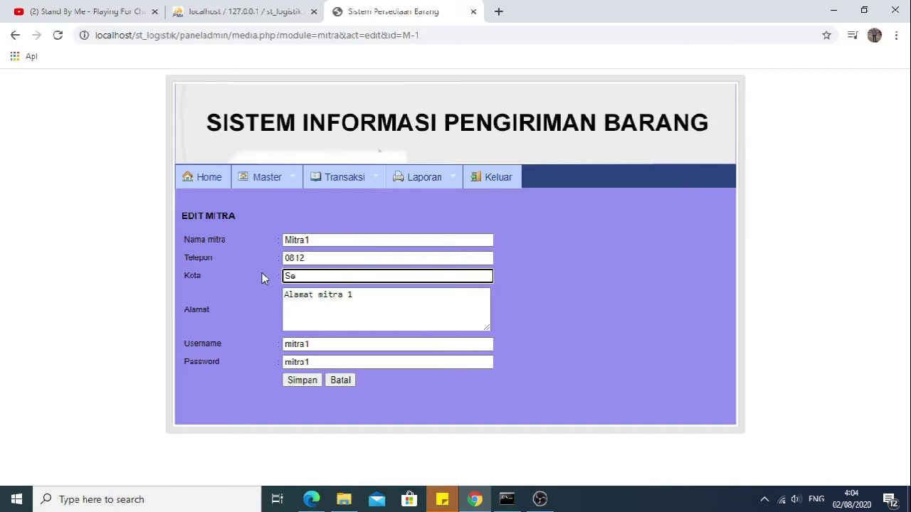
text(marang)
click(313, 381)
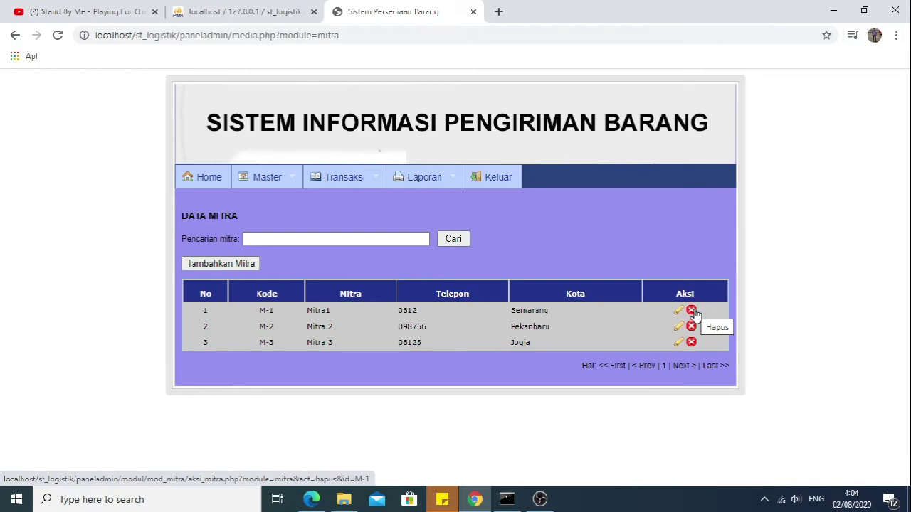
- Search the partner list for mitra1, then clear the search
click(308, 238)
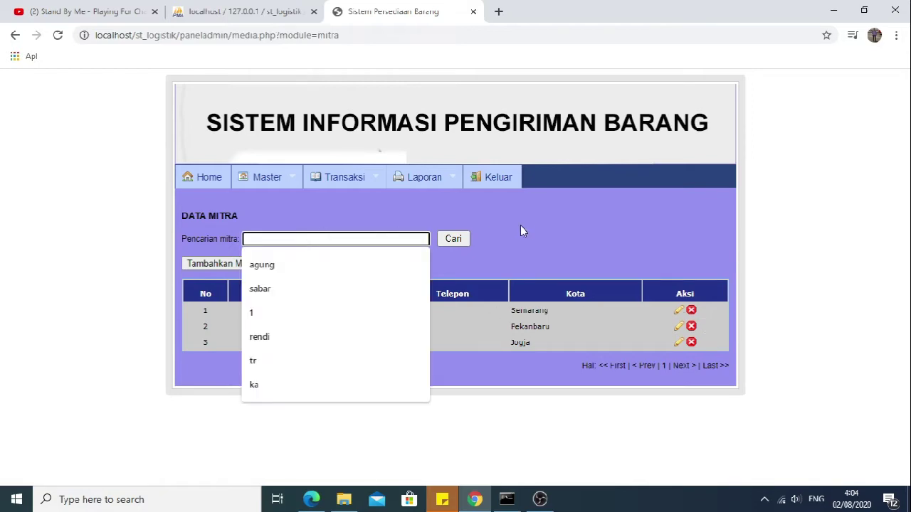
click(489, 246)
click(357, 240)
text(mi)
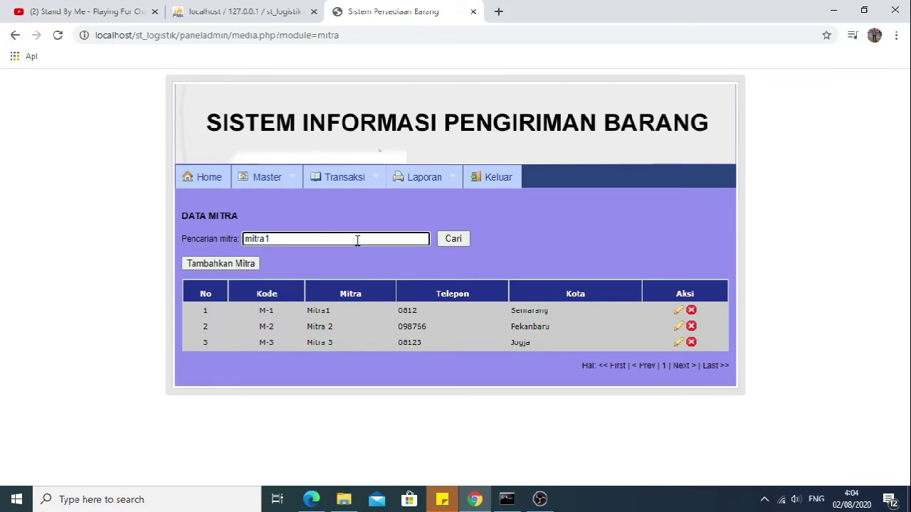
text(tra1)
click(454, 239)
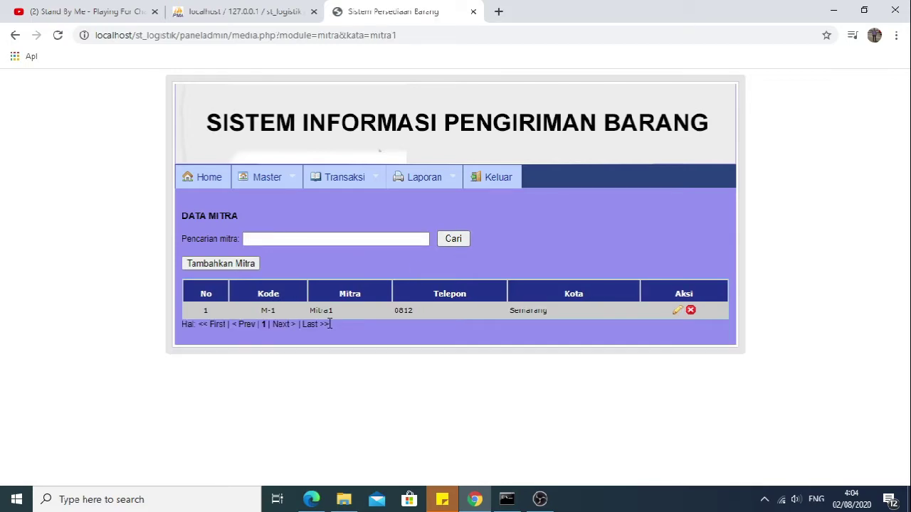
click(453, 239)
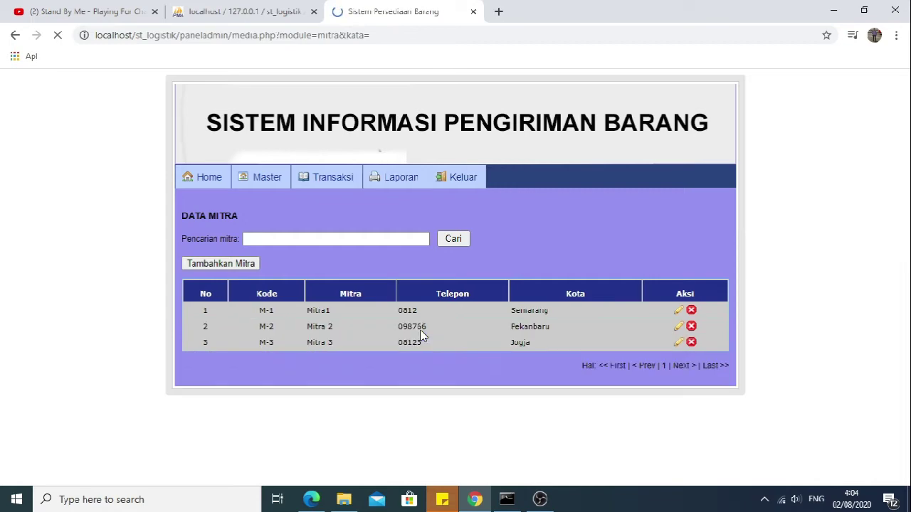
- Browse the Data Supir, Kendaraan, Data Layanan and Data Service lists, ending on Data Kota
mouse_move(295, 177)
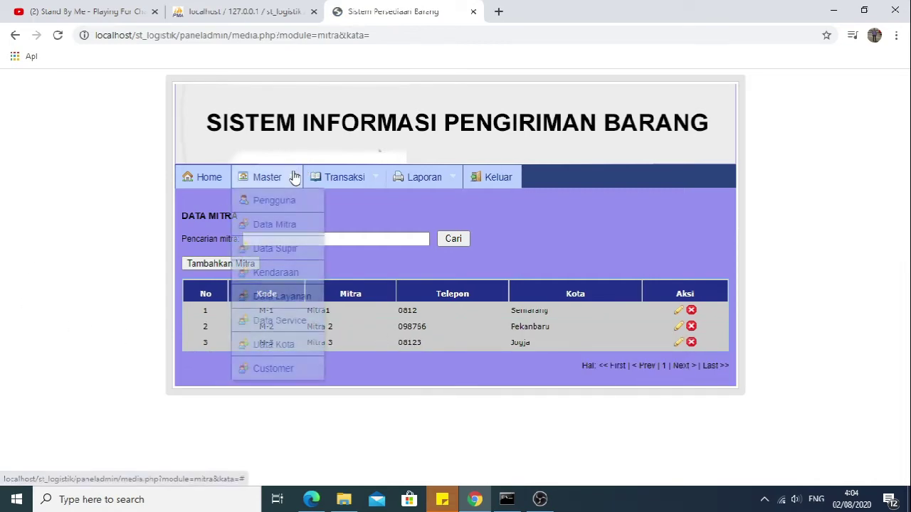
click(269, 249)
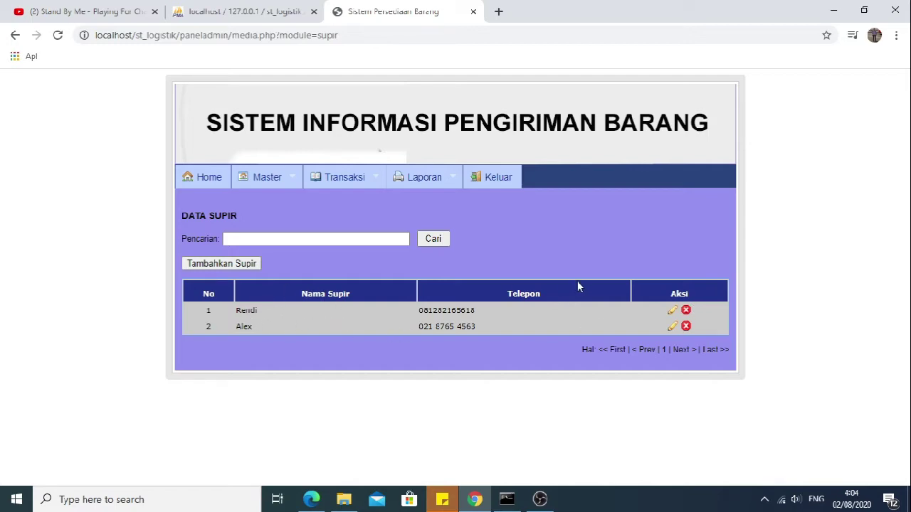
click(284, 180)
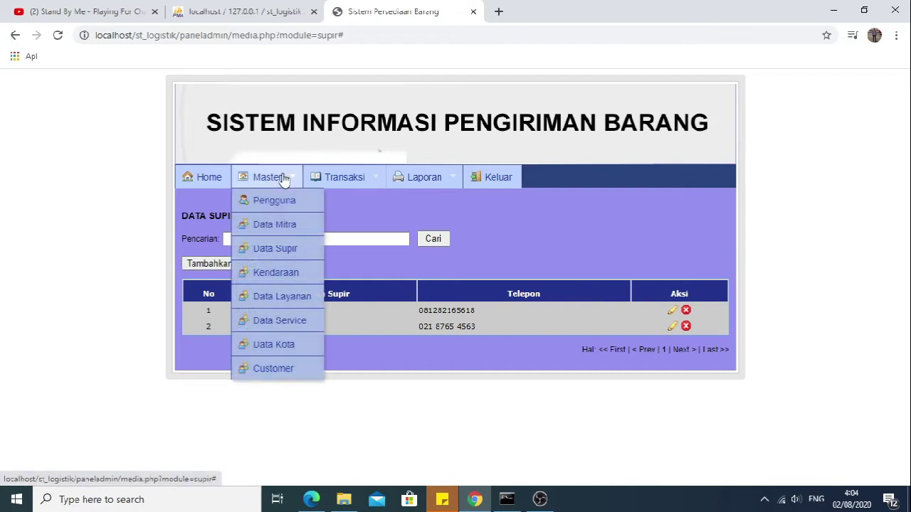
click(291, 275)
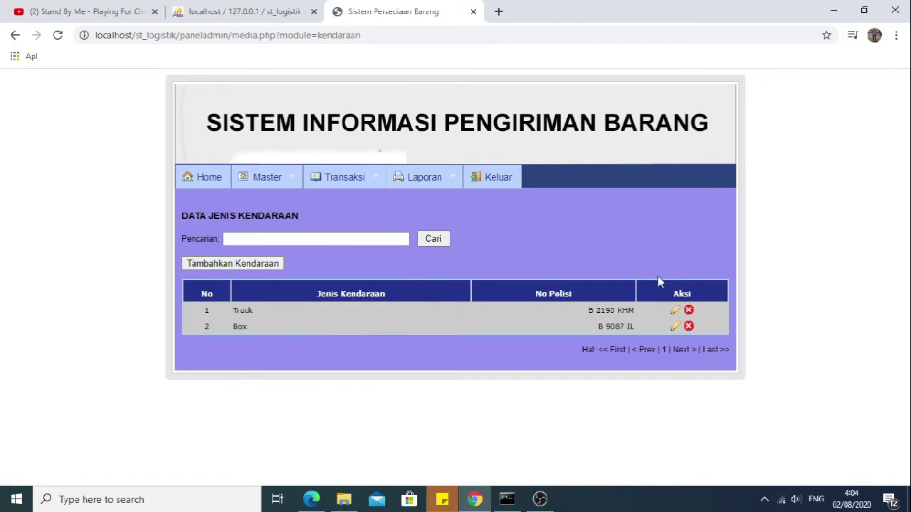
mouse_move(290, 178)
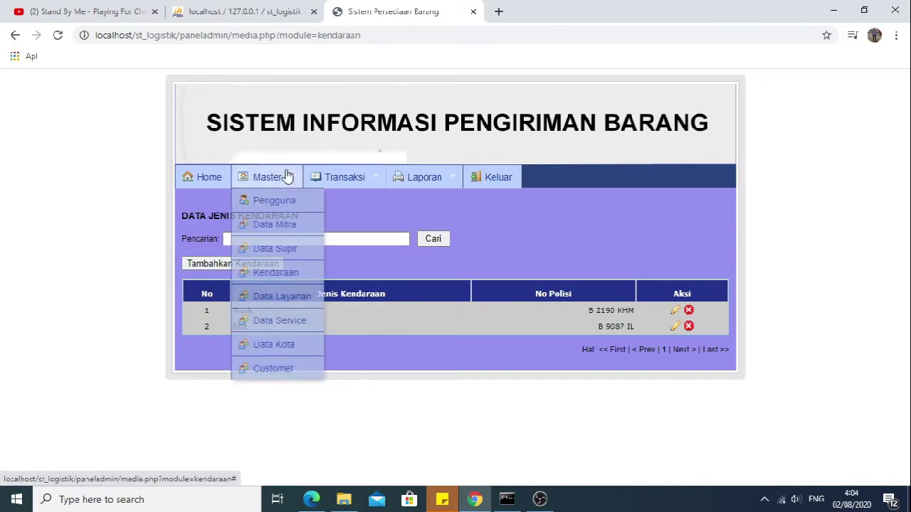
click(283, 299)
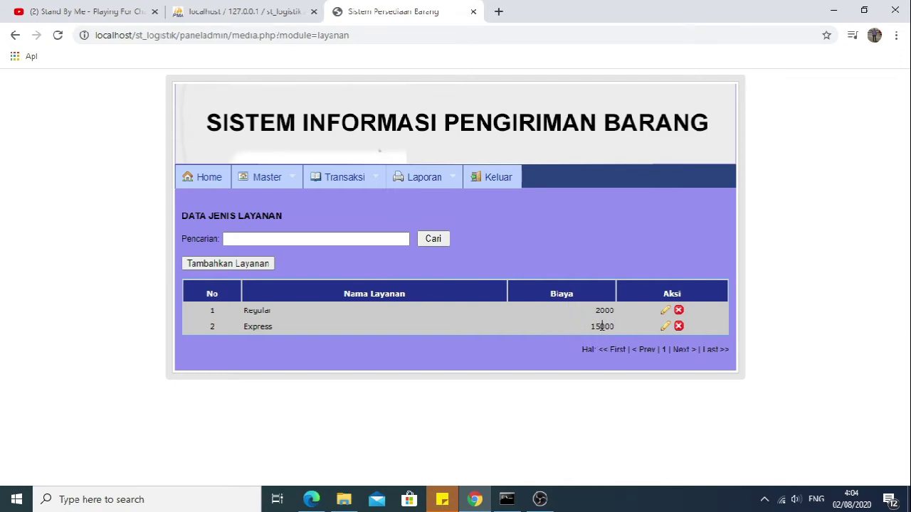
mouse_move(260, 187)
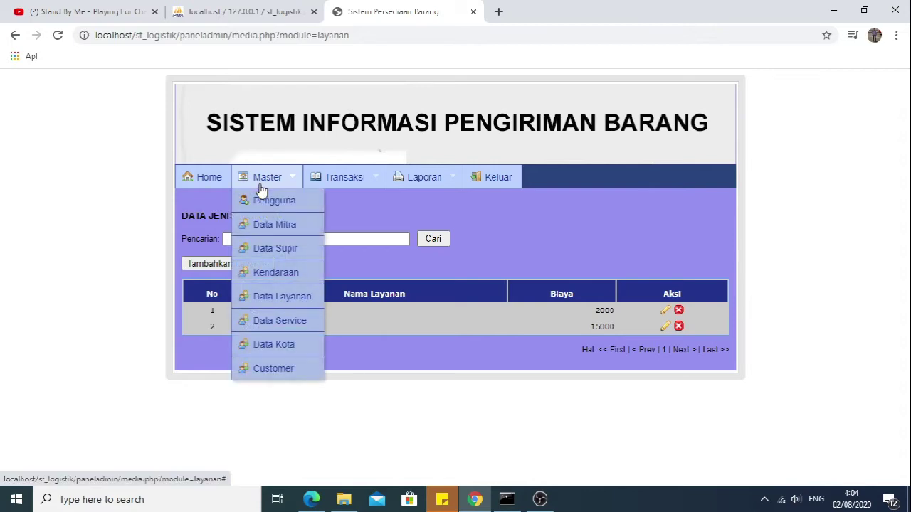
click(277, 322)
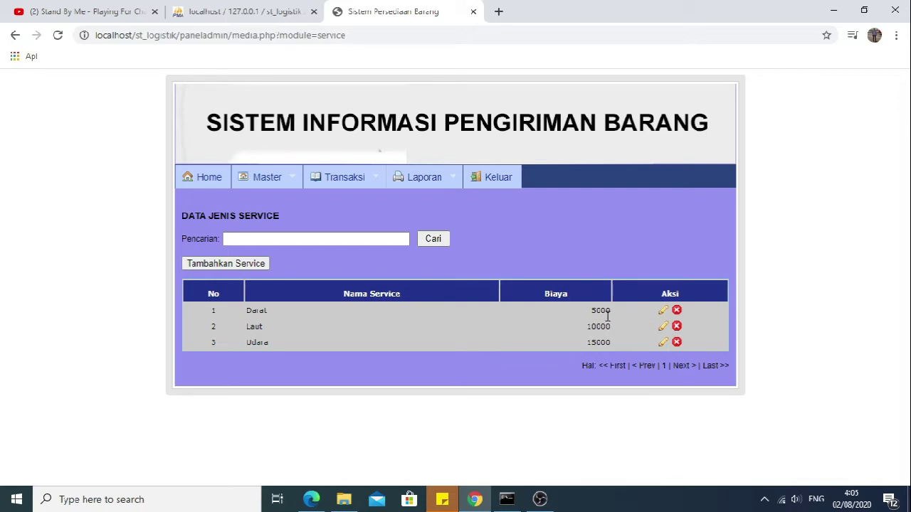
mouse_move(286, 189)
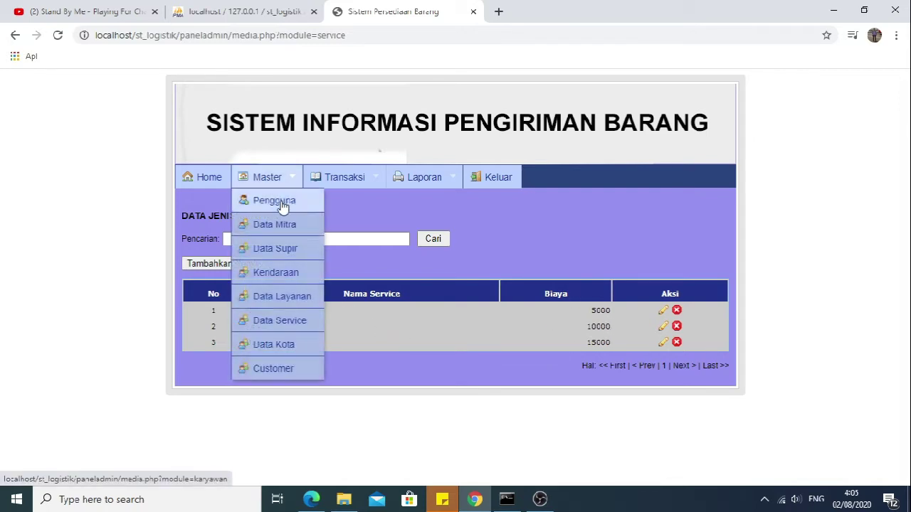
click(278, 344)
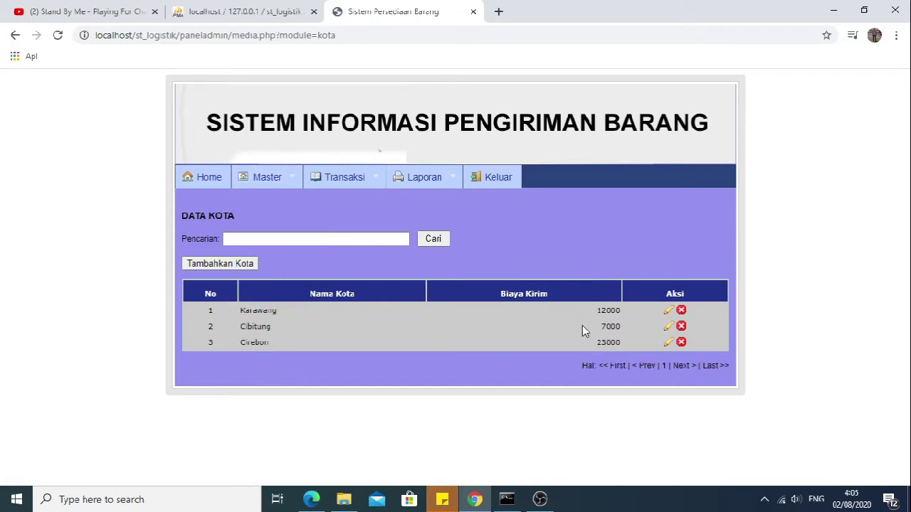
- Add city Semarang with shipping cost 80000, then go to the Customer list
click(238, 265)
click(321, 246)
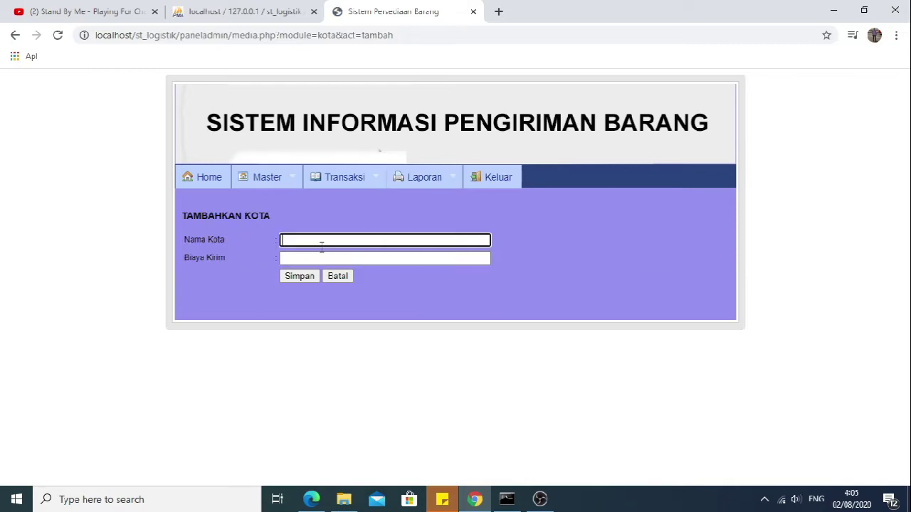
text(Semarang)
click(311, 259)
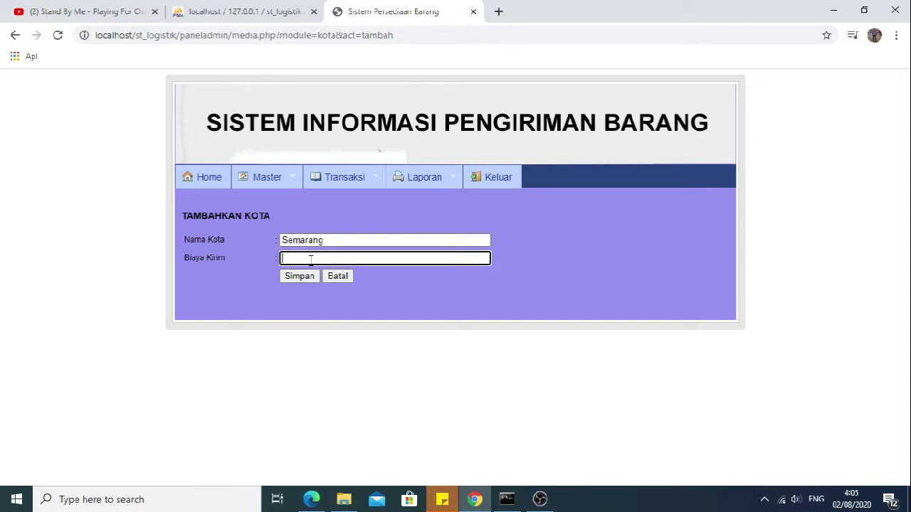
text(80000)
click(299, 278)
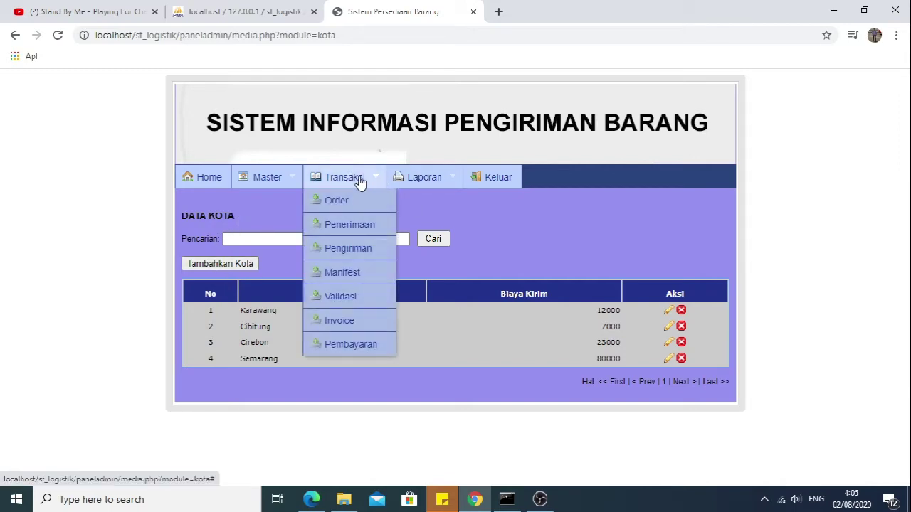
mouse_move(274, 181)
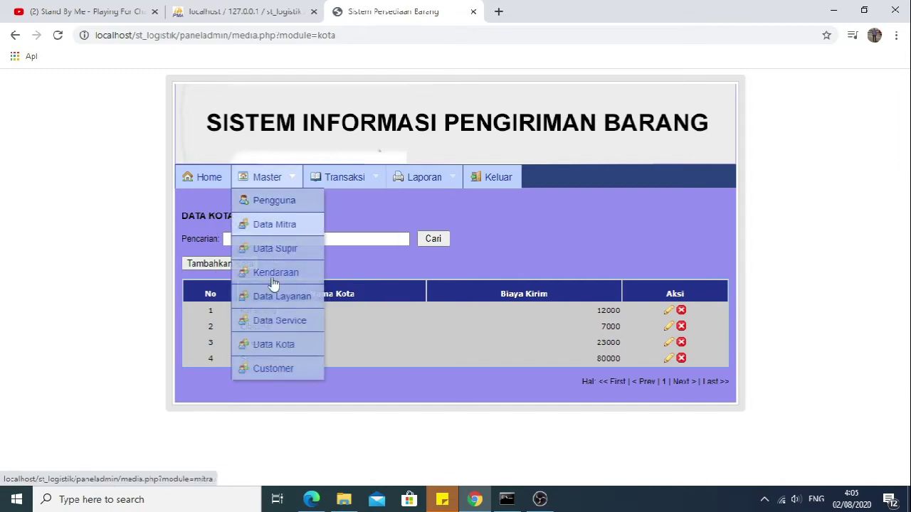
click(260, 377)
- View the customer list and new-customer form, then open Transaksi > Order showing RESI-001
mouse_move(264, 262)
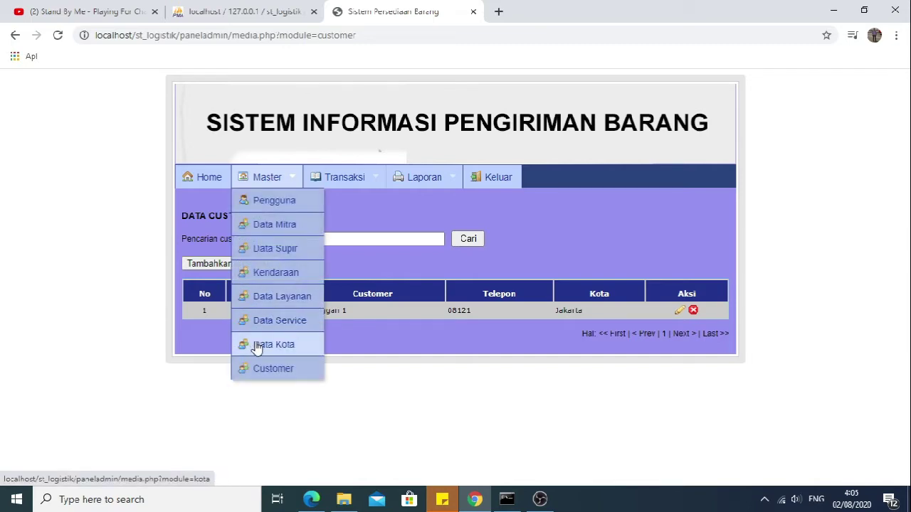
click(274, 369)
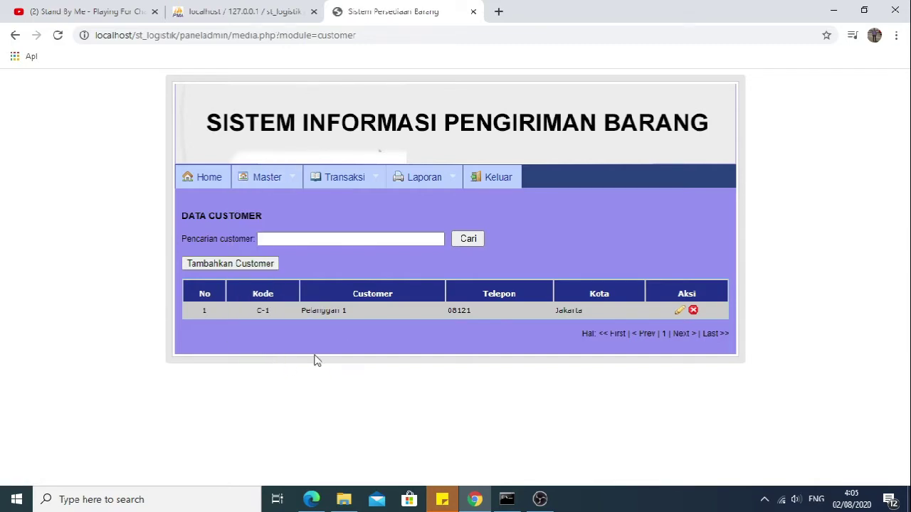
click(269, 268)
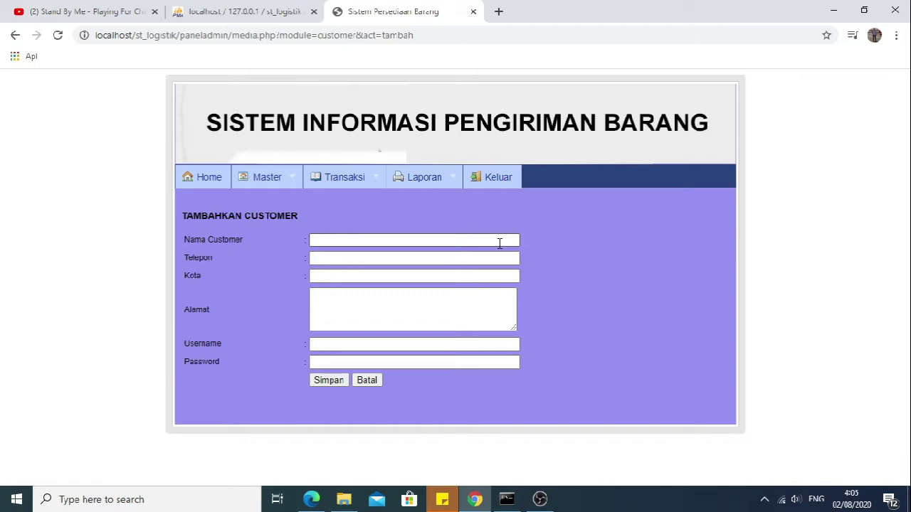
mouse_move(350, 183)
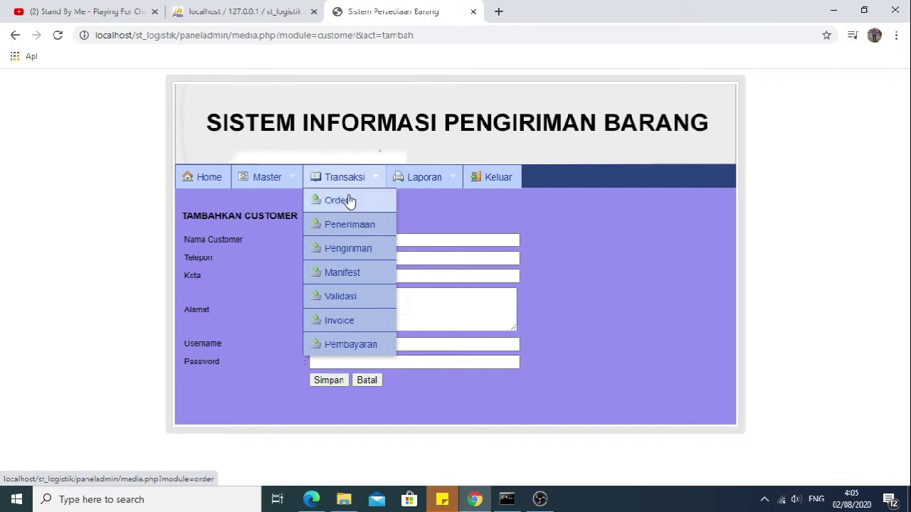
click(350, 200)
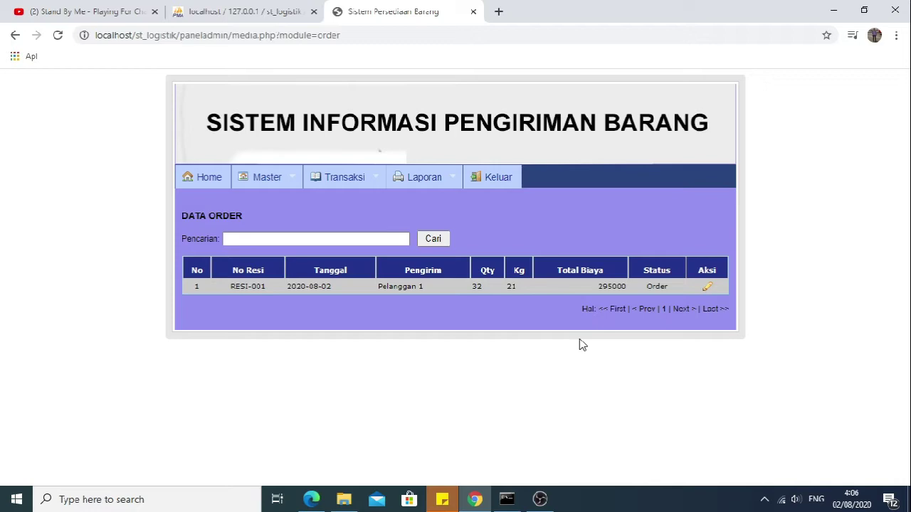
- Review order RESI-001's details, then bring up the Penerimaan list holding RESI-001
mouse_move(331, 185)
click(708, 288)
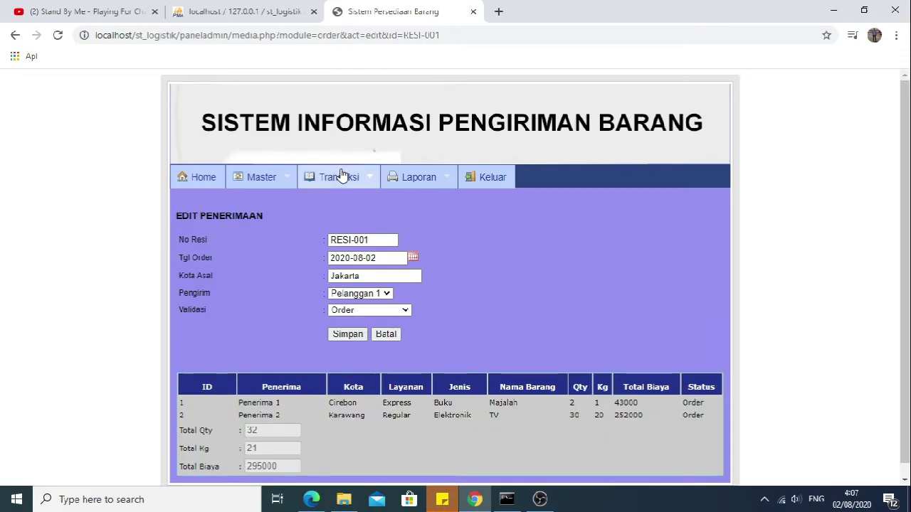
click(337, 204)
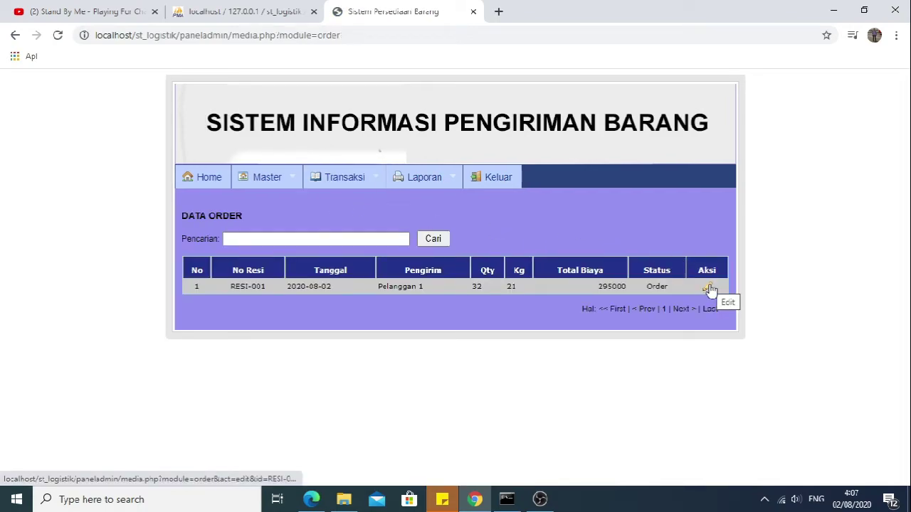
mouse_move(371, 177)
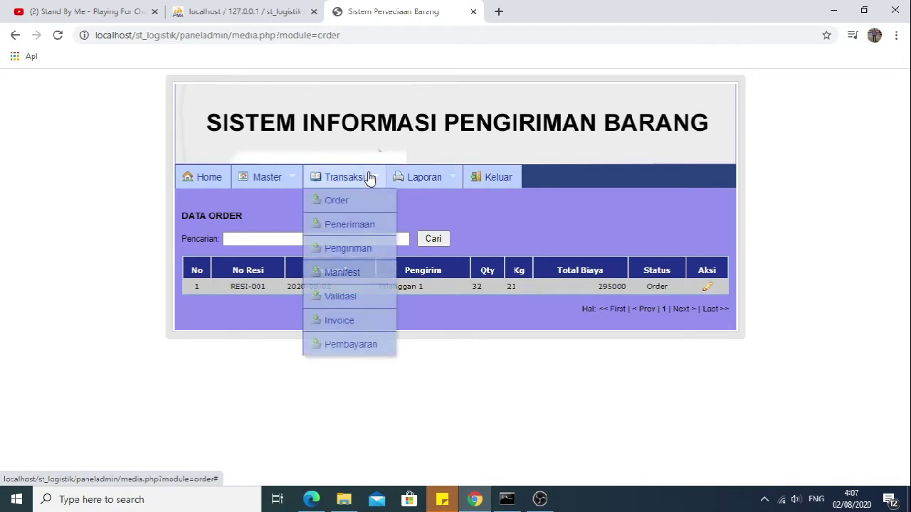
click(349, 232)
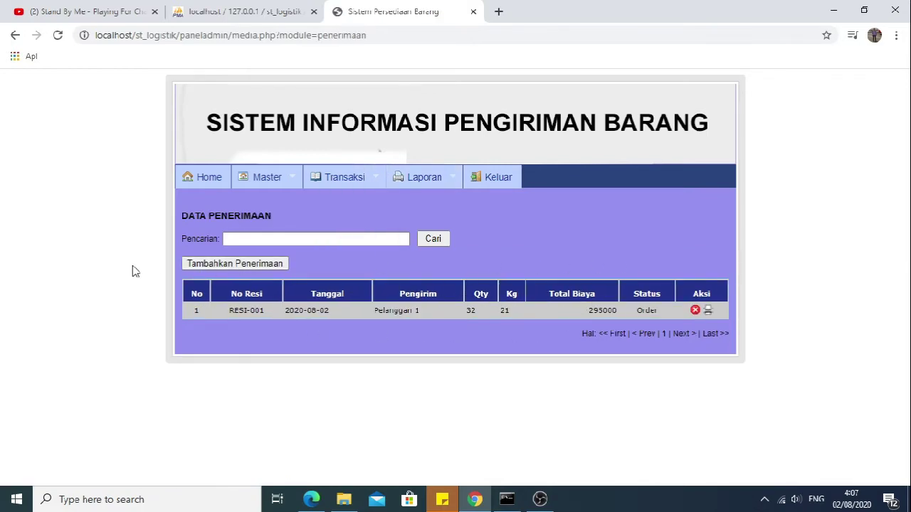
click(356, 192)
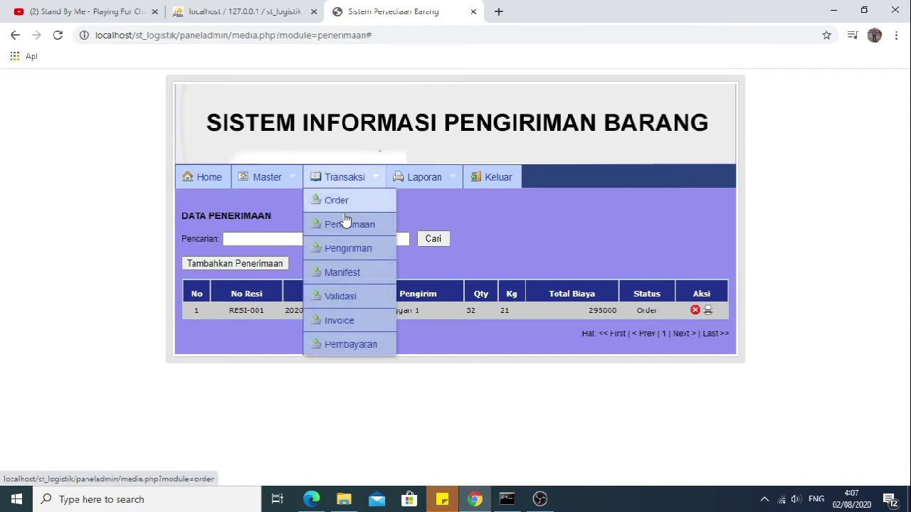
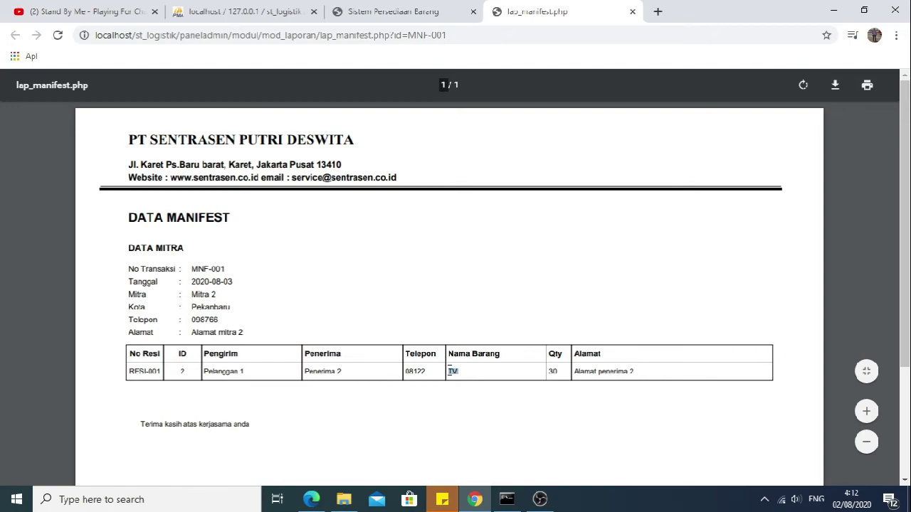
- Clear the text selection on item name TV in the MNF-001 manifest report
click(458, 409)
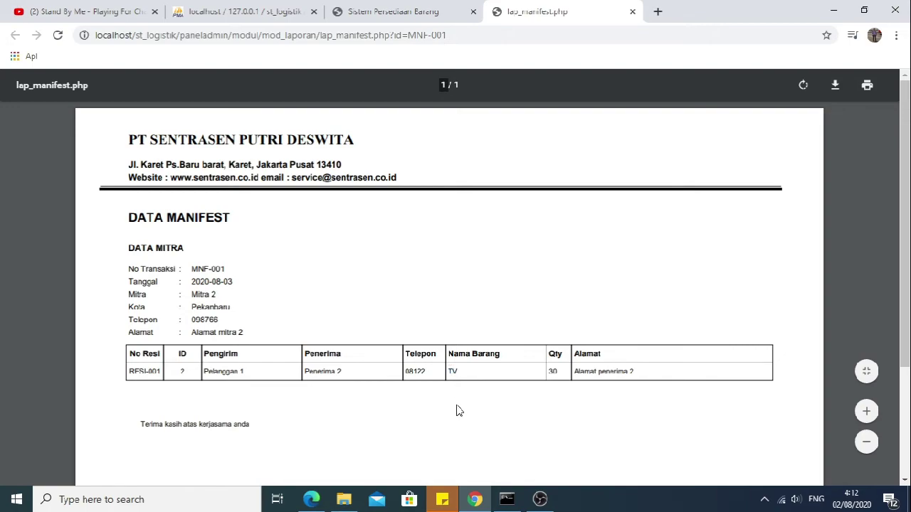
- Close the manifest report and bring up the Transaksi > Validasi shipment list
click(632, 11)
mouse_move(315, 181)
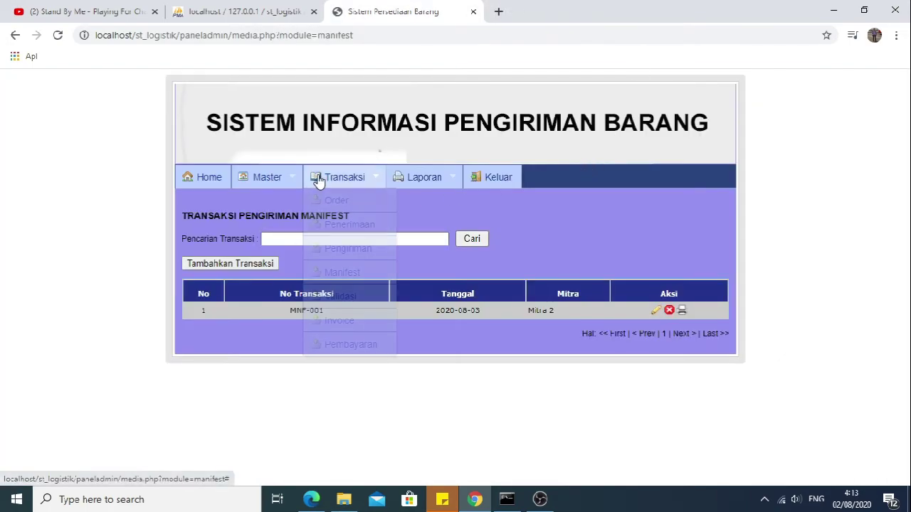
click(339, 297)
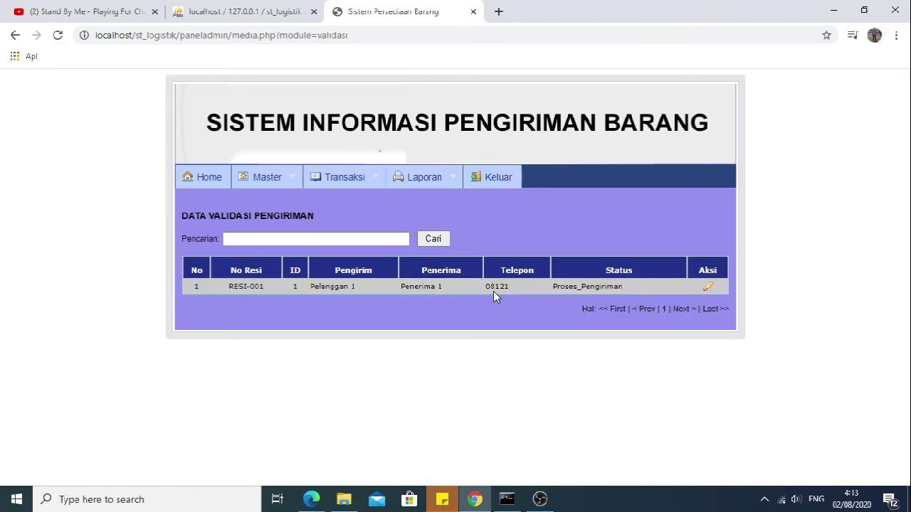
mouse_move(362, 187)
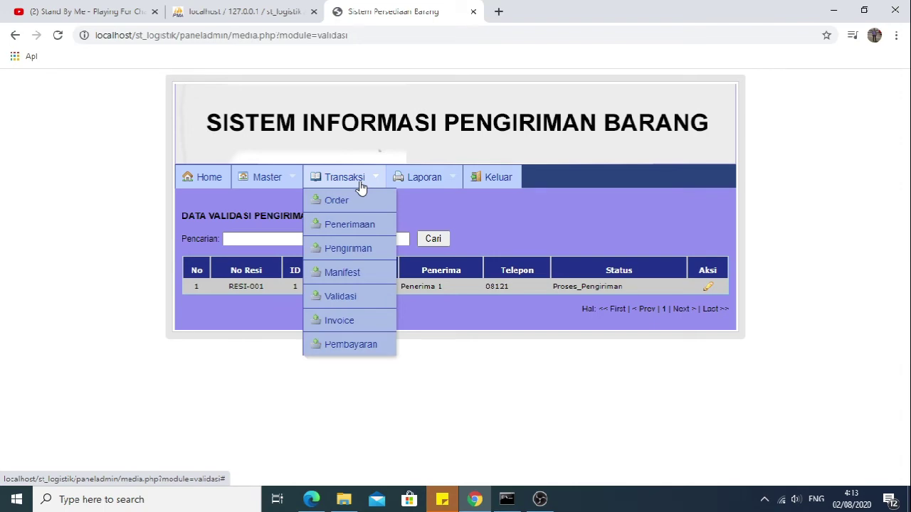
click(351, 297)
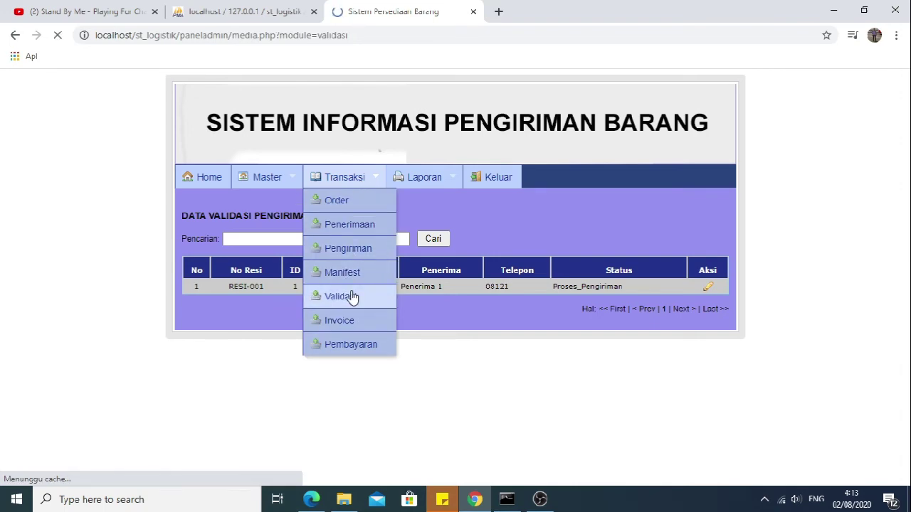
- Open RESI-001's validation form and scroll through its fields
click(709, 288)
scroll(448, 332, down, 2)
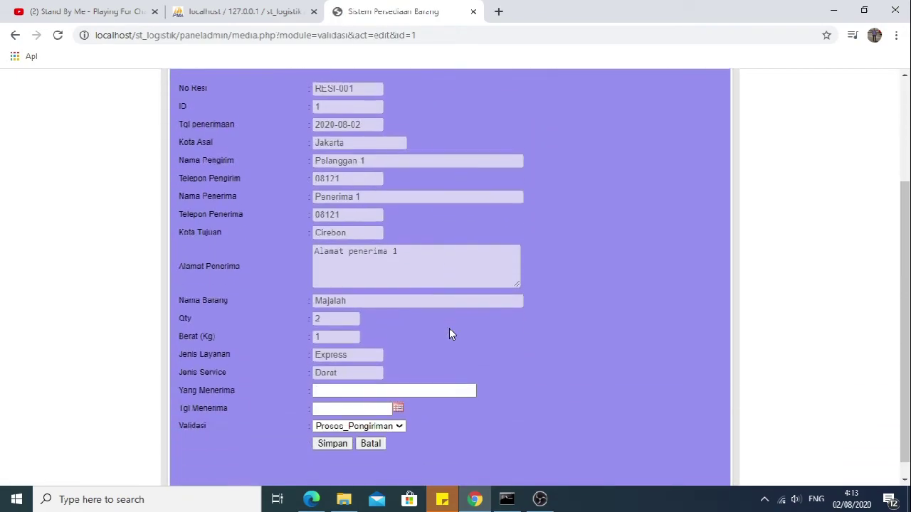
scroll(449, 333, up, 2)
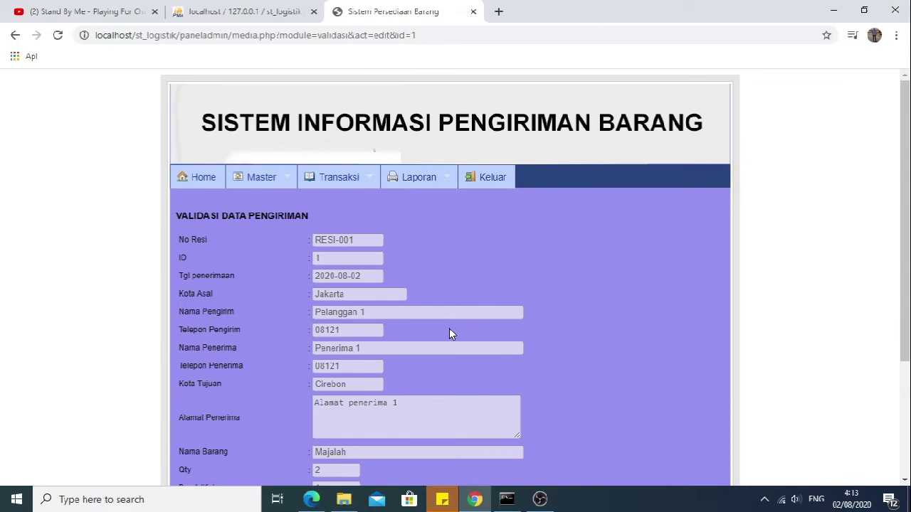
scroll(449, 334, down, 3)
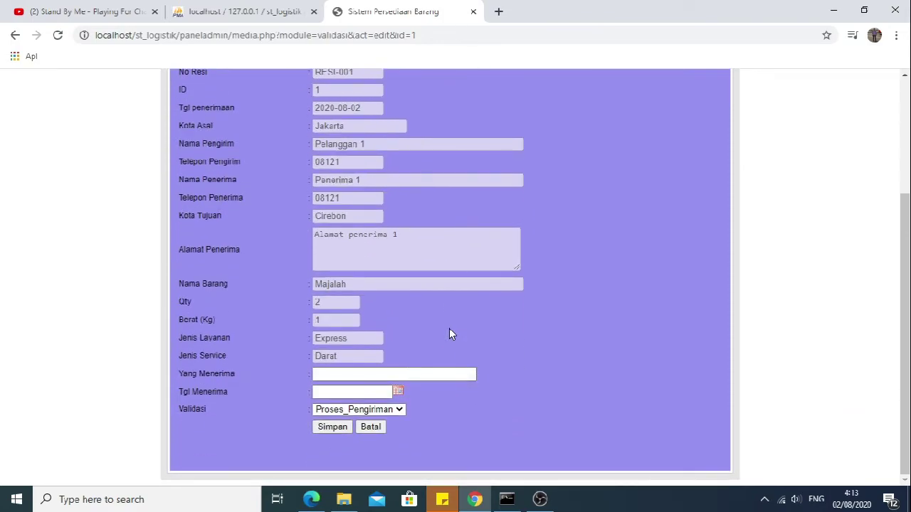
scroll(449, 334, up, 3)
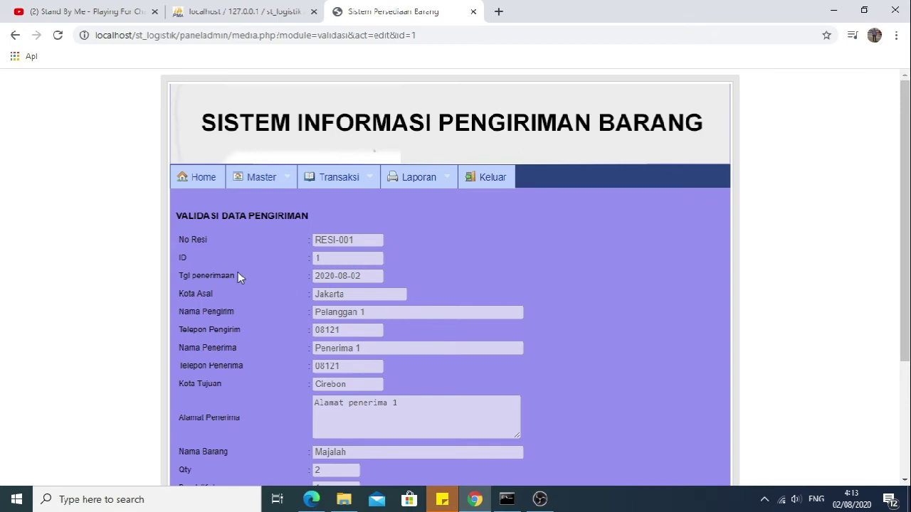
scroll(438, 297, down, 1)
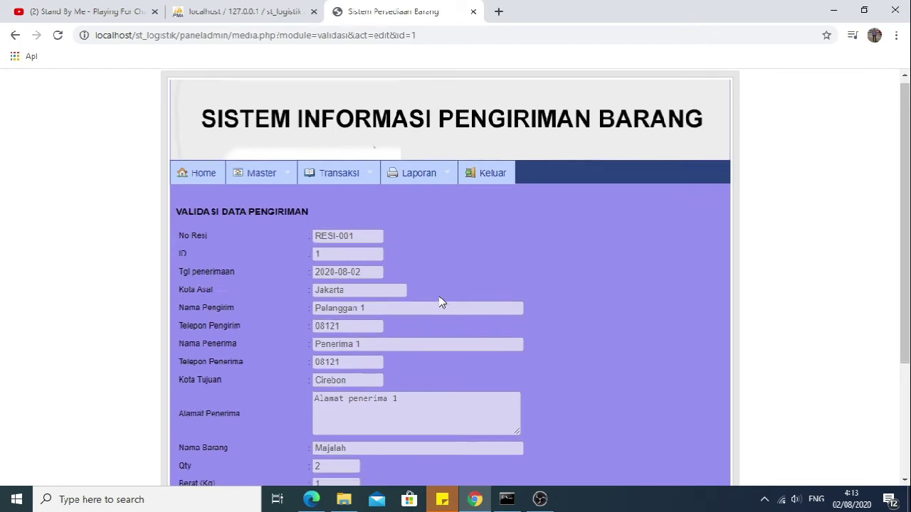
- Return to Data Validasi Pengiriman and reload it, RESI-001 still showing Proses_Pengiriman
mouse_move(335, 111)
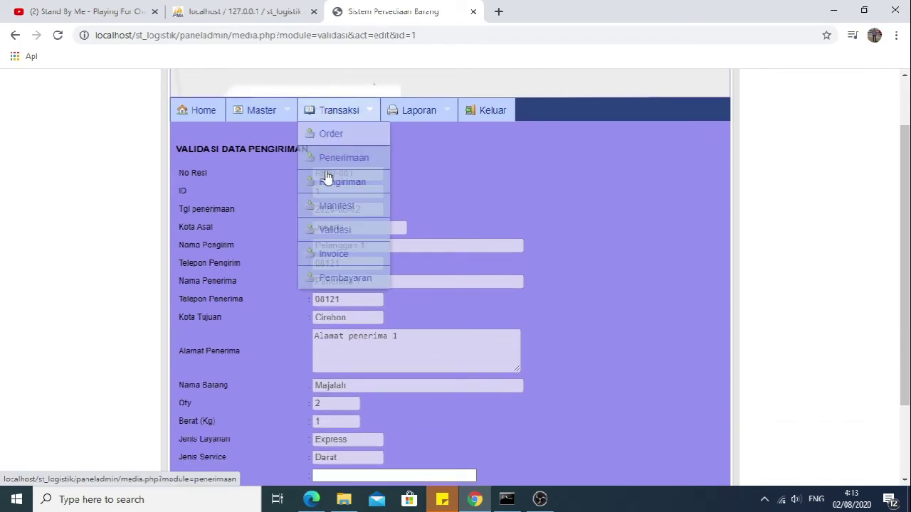
click(331, 235)
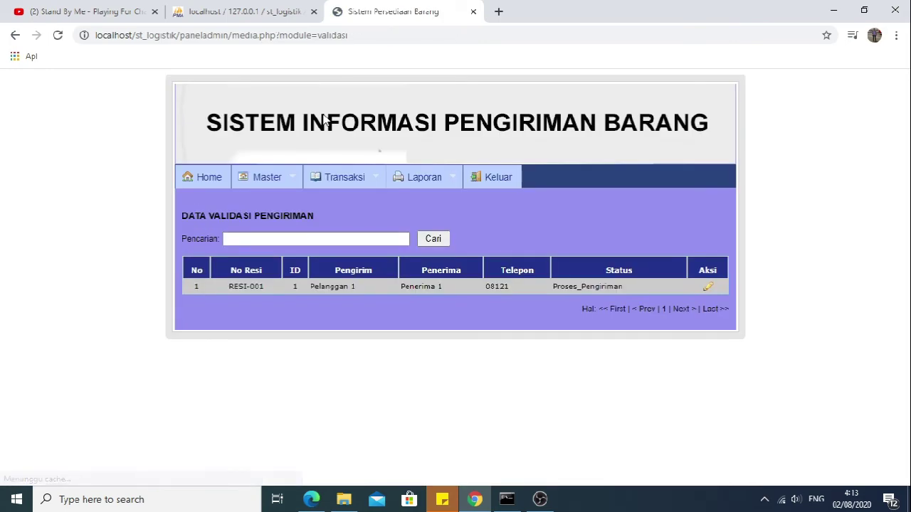
mouse_move(346, 177)
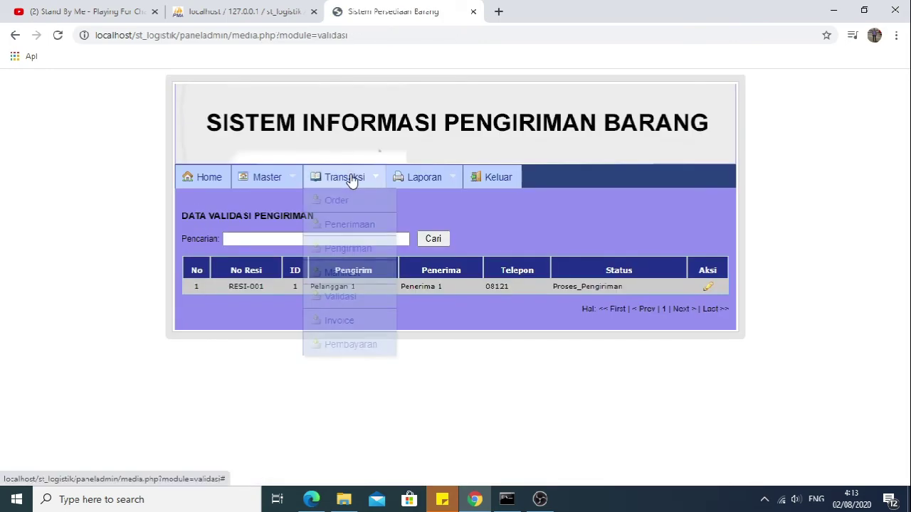
click(357, 298)
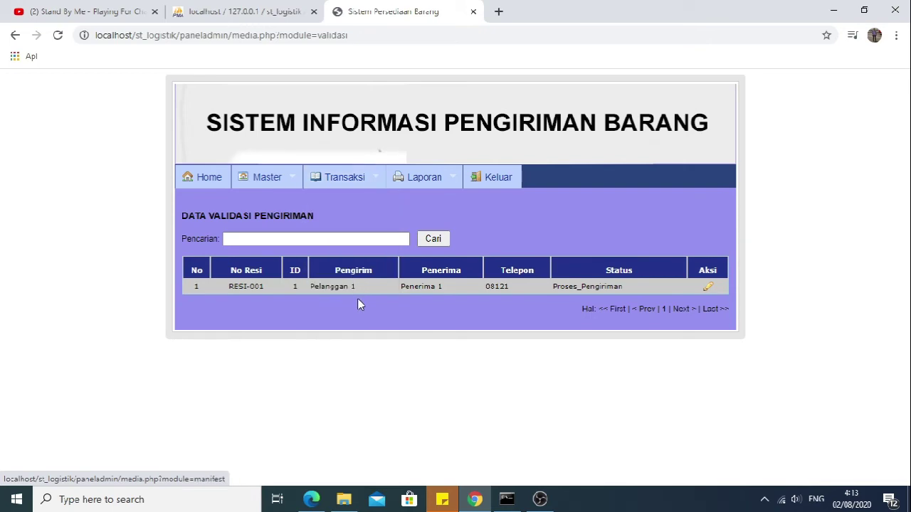
mouse_move(339, 198)
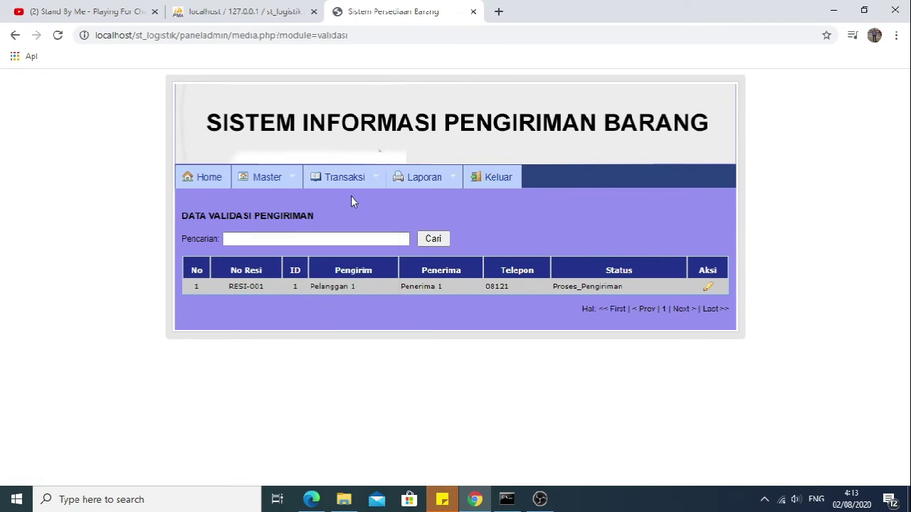
mouse_move(351, 176)
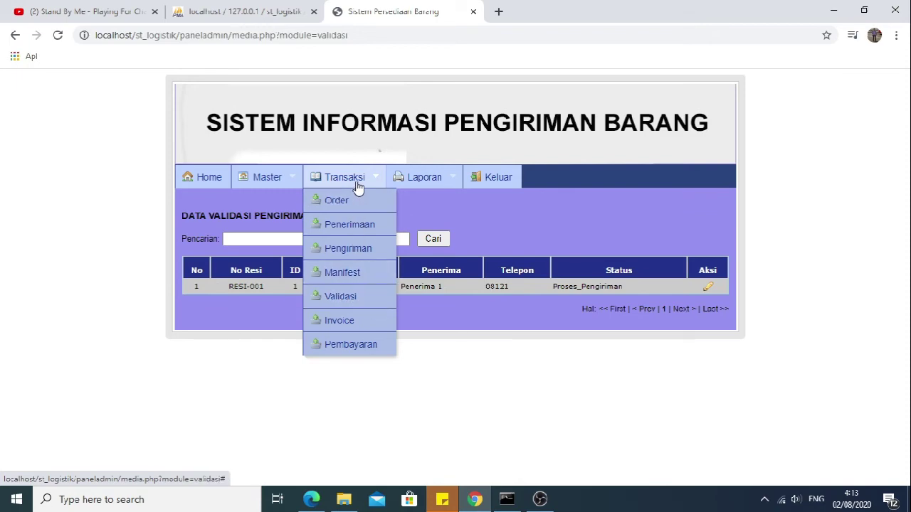
click(338, 302)
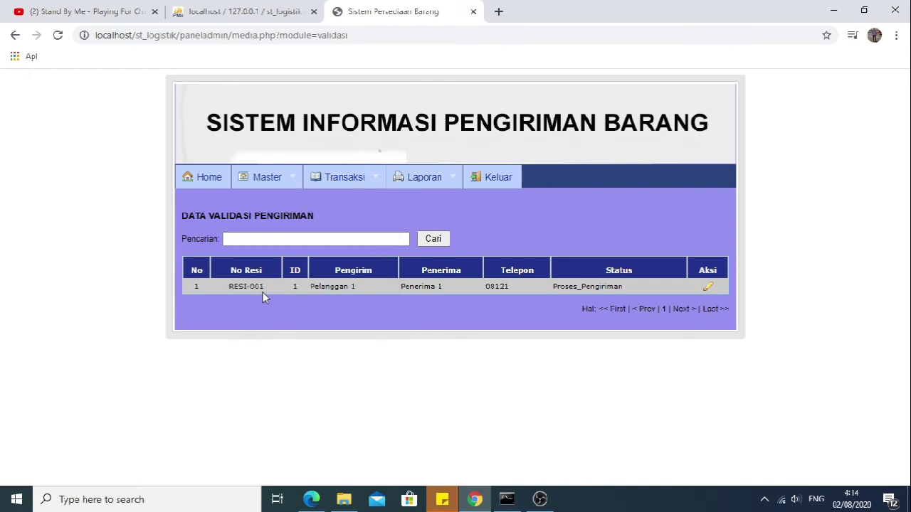
- Open RESI-001's validation form and look over its destination city Cirebon
click(708, 287)
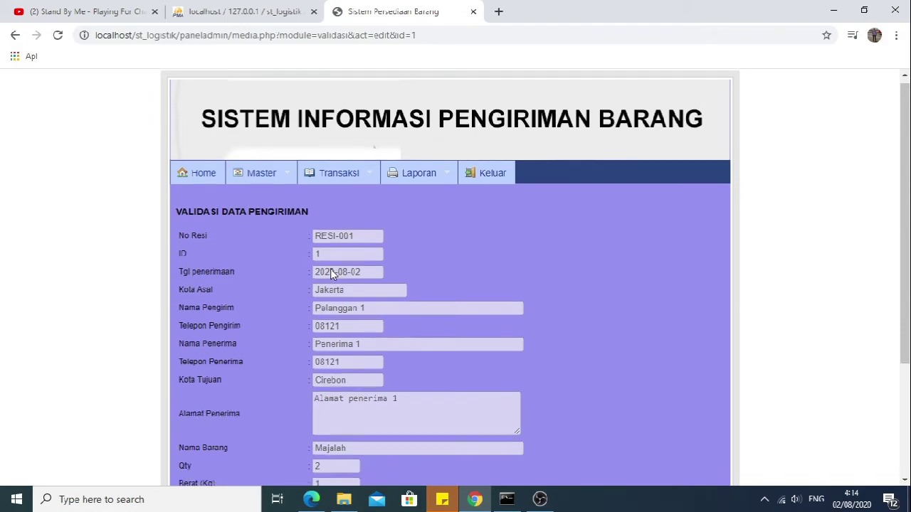
scroll(331, 274, down, 3)
drag(348, 216, 315, 216)
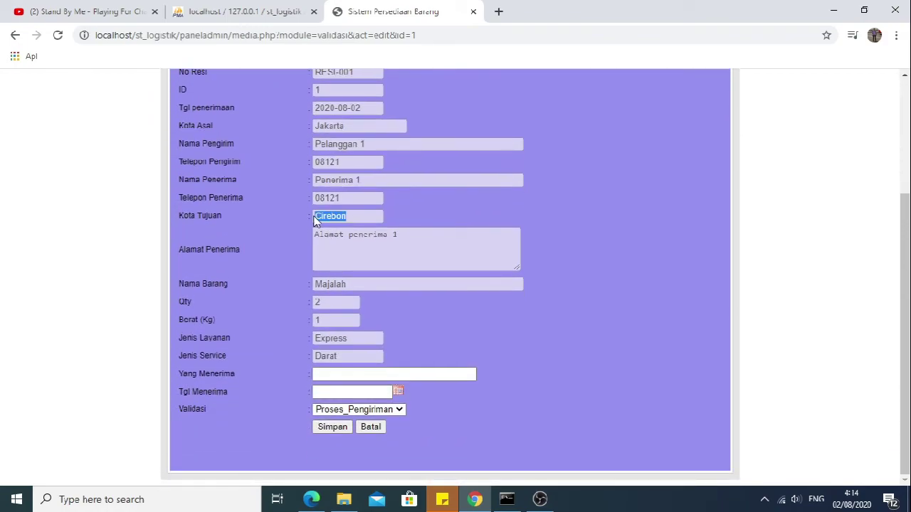
click(488, 222)
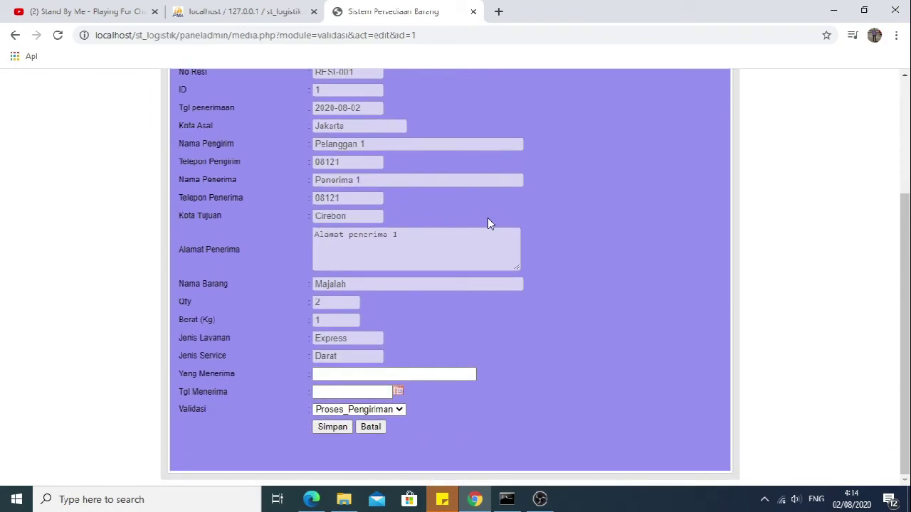
- Validate RESI-001 as Terkirim, received 03-08-2020 by the suggested recipient name, and save
click(337, 373)
click(337, 373)
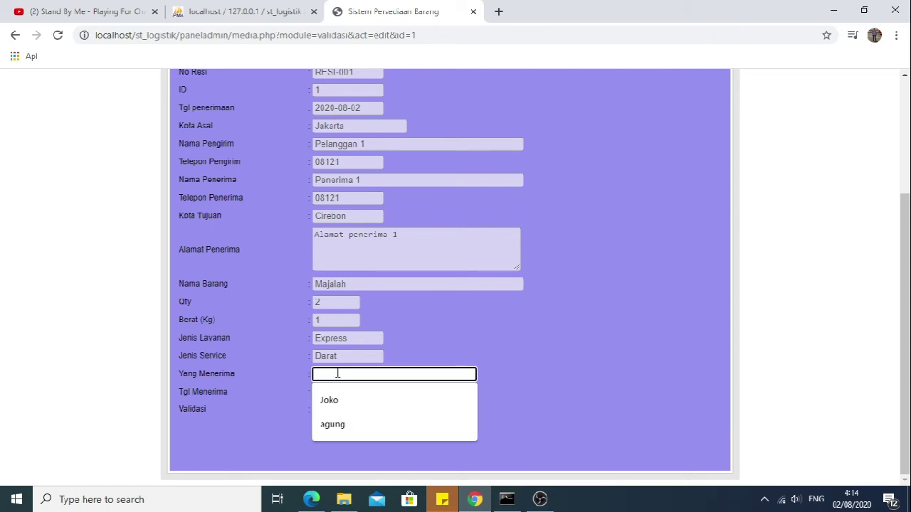
click(340, 399)
click(400, 393)
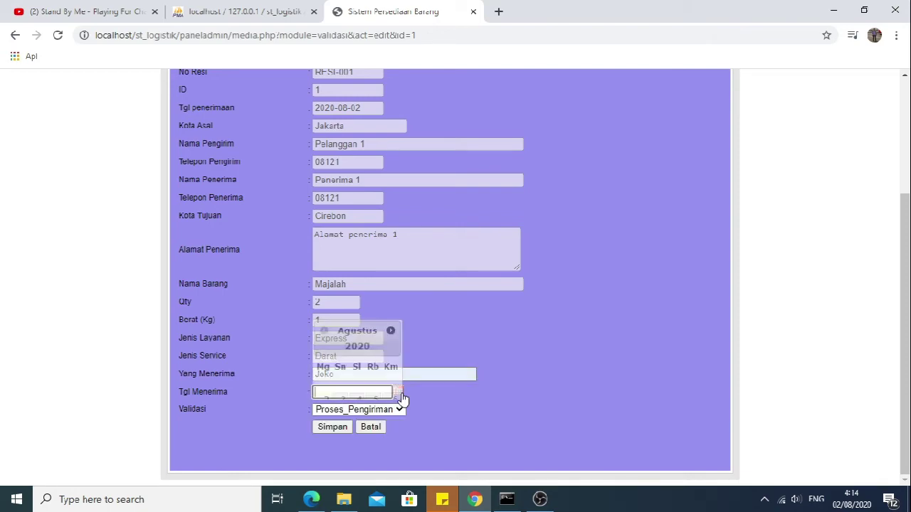
click(350, 385)
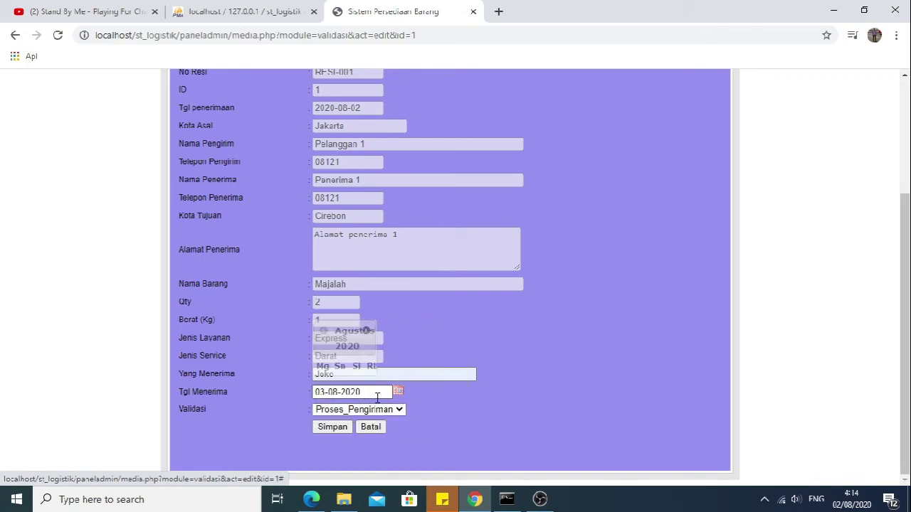
click(363, 410)
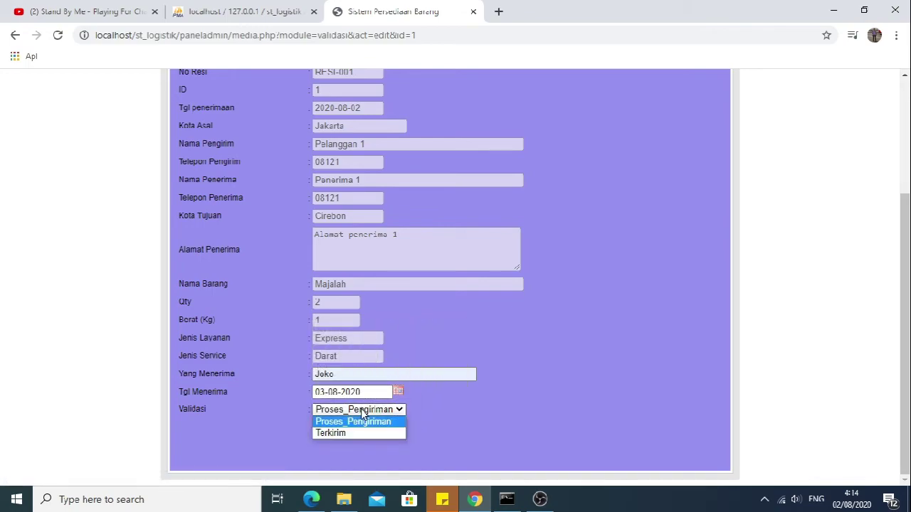
click(352, 431)
click(329, 428)
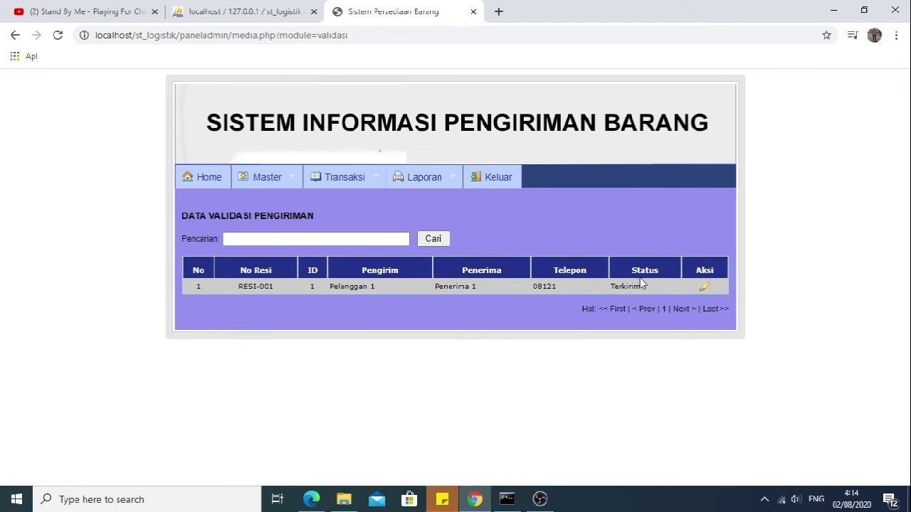
- Check the Penerimaan list, then log out of the admin panel via Keluar
mouse_move(345, 179)
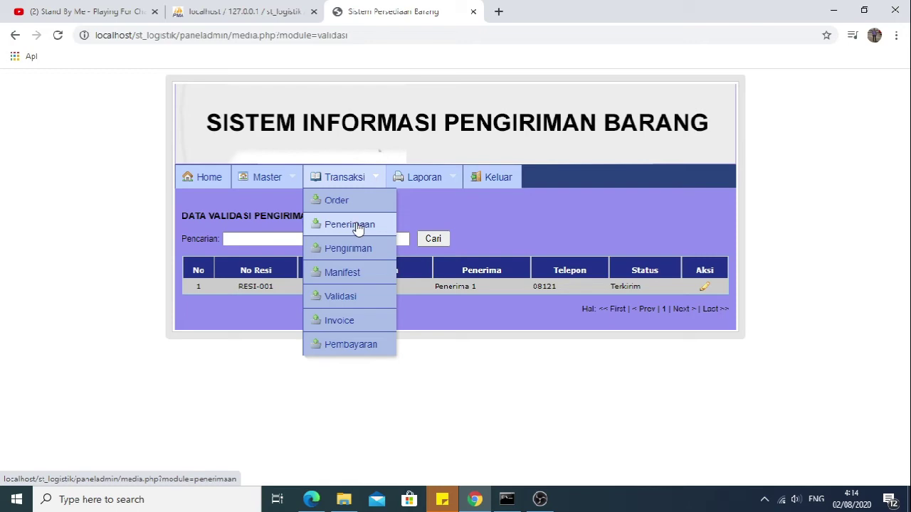
click(358, 226)
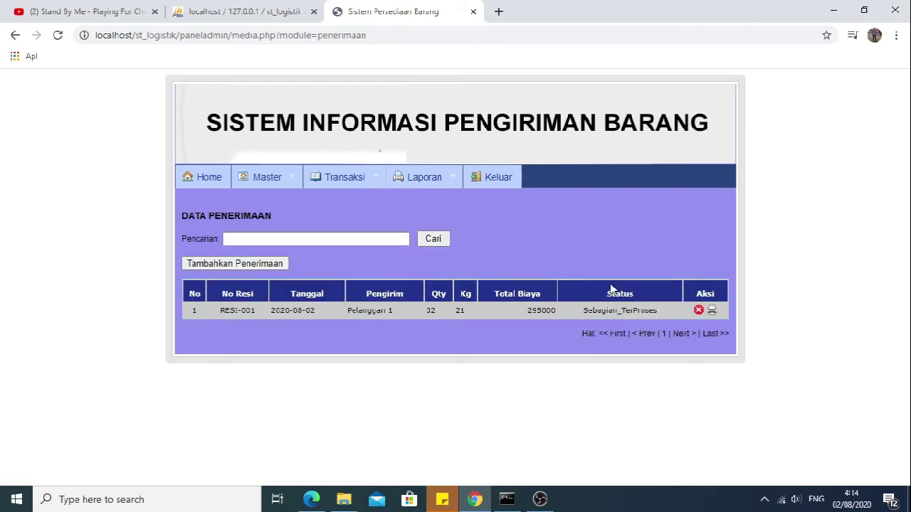
mouse_move(354, 183)
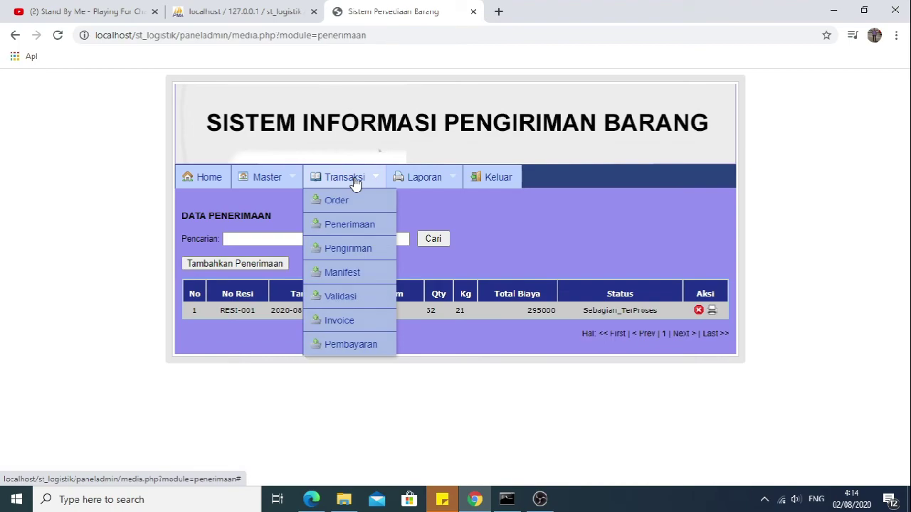
mouse_move(454, 177)
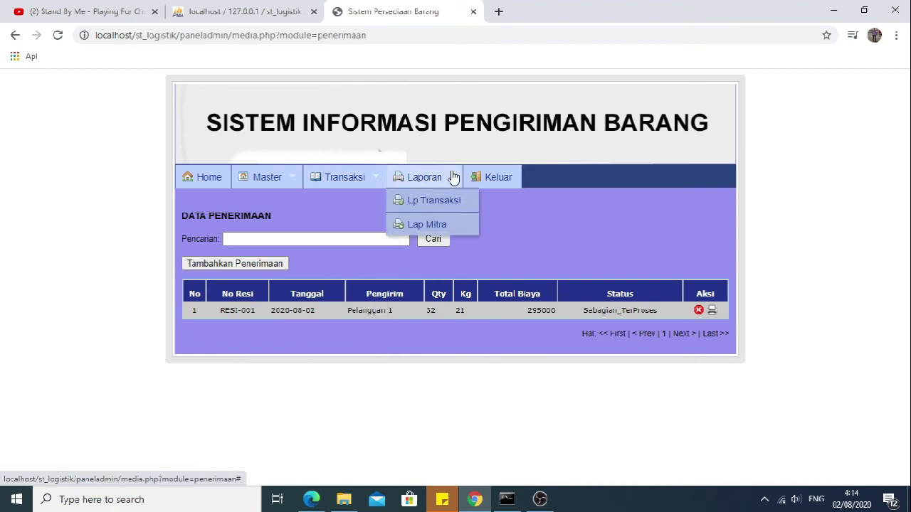
click(486, 177)
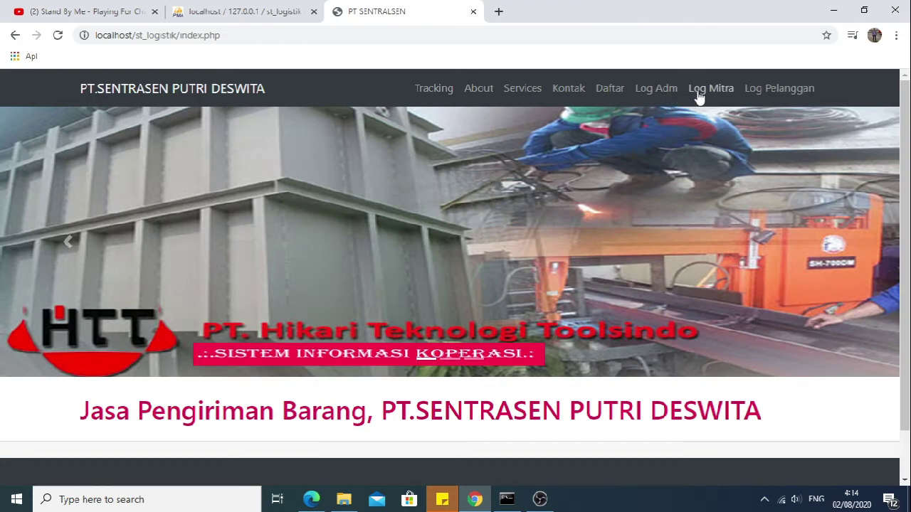
click(701, 90)
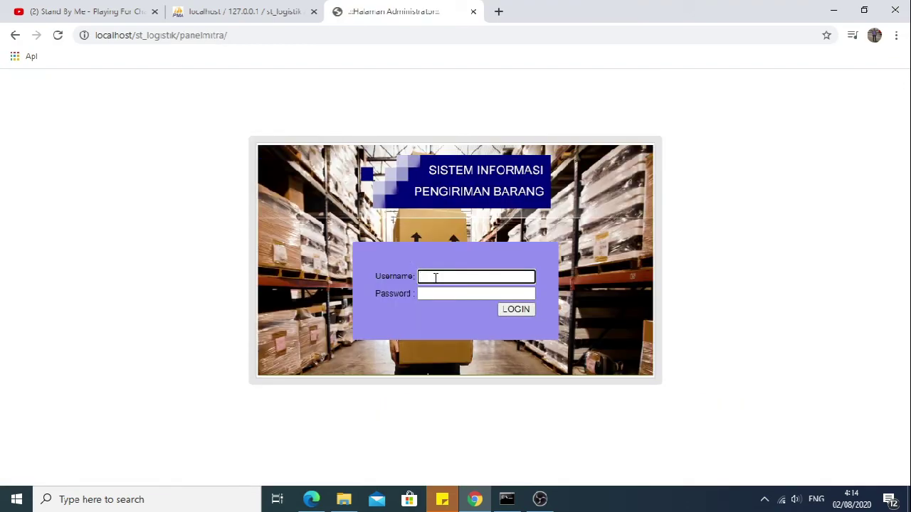
click(435, 277)
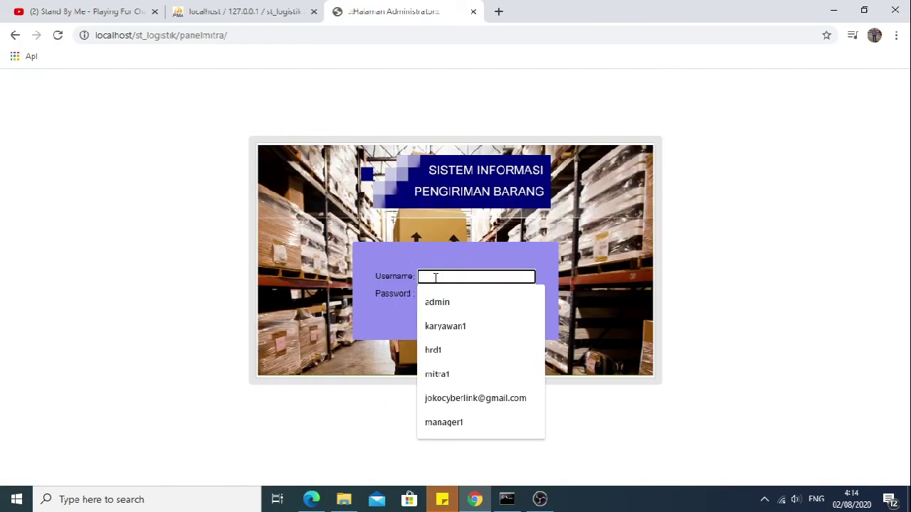
click(453, 373)
click(456, 293)
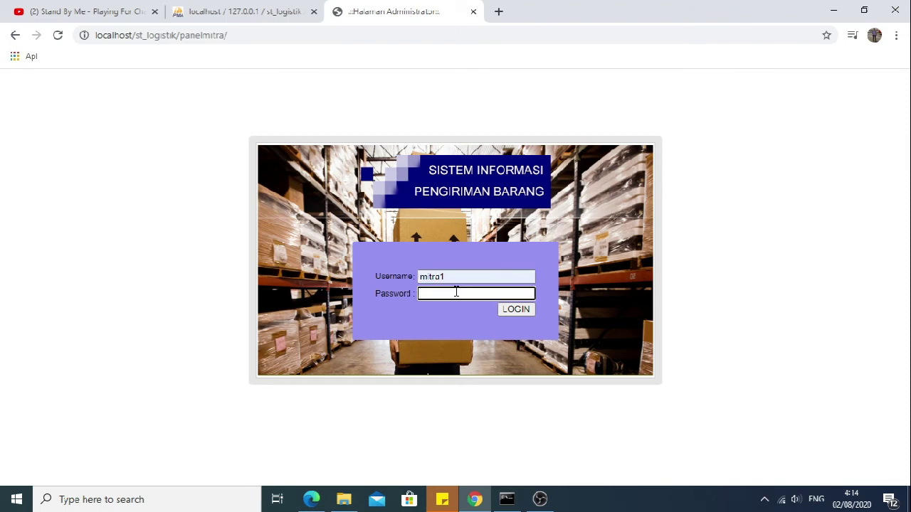
text(m)
click(518, 314)
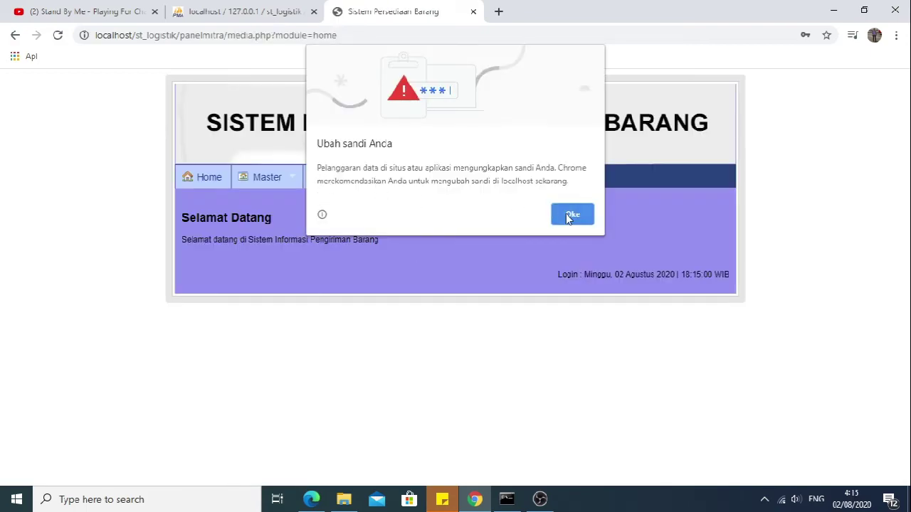
click(574, 211)
click(383, 180)
click(356, 203)
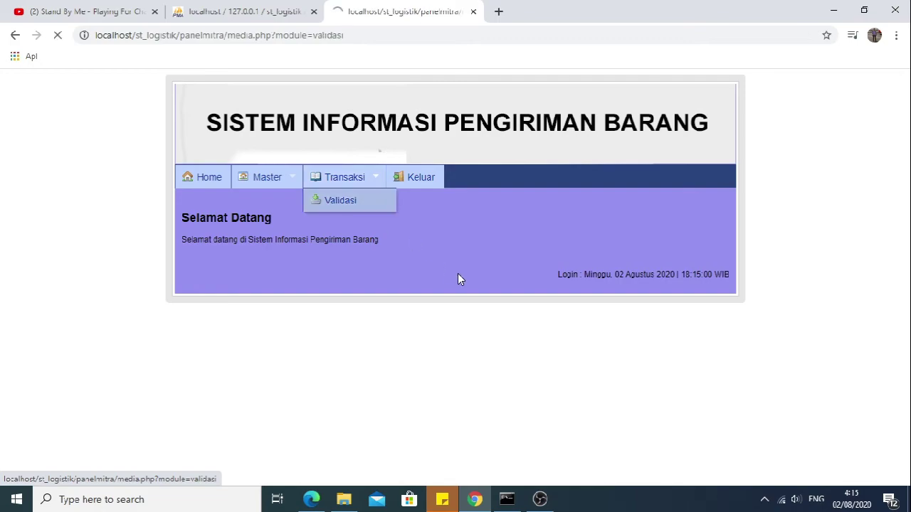
click(425, 177)
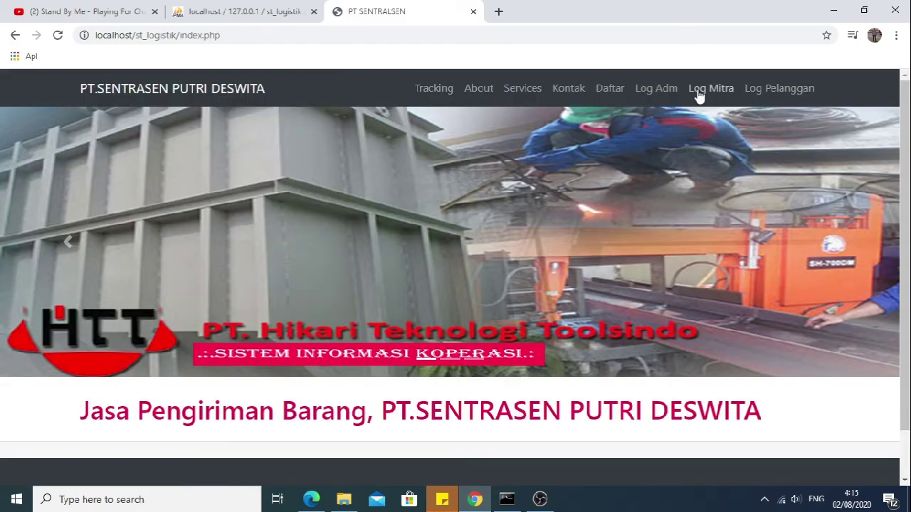
click(700, 90)
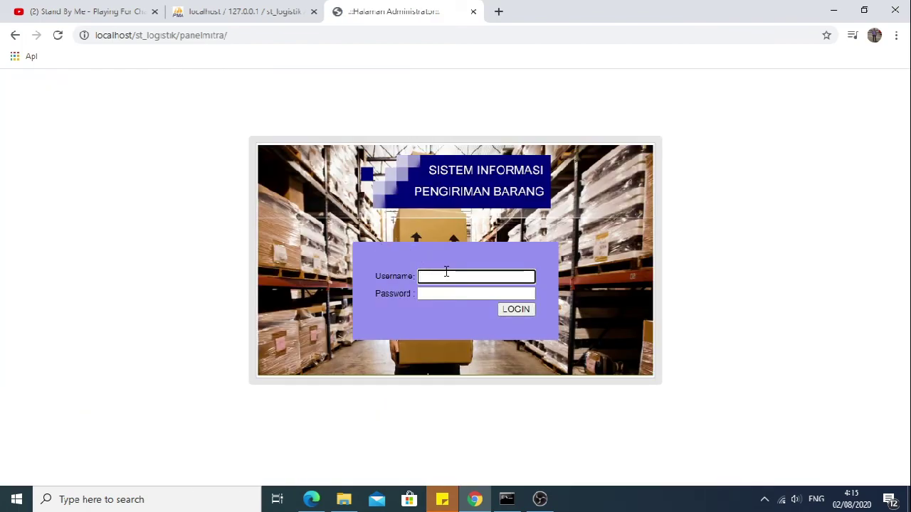
text(mitra3)
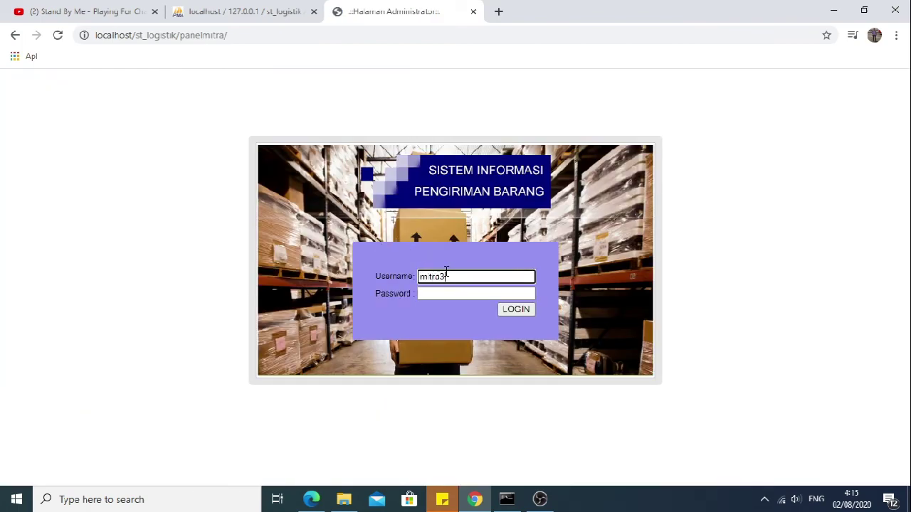
key(Tab)
text(m)
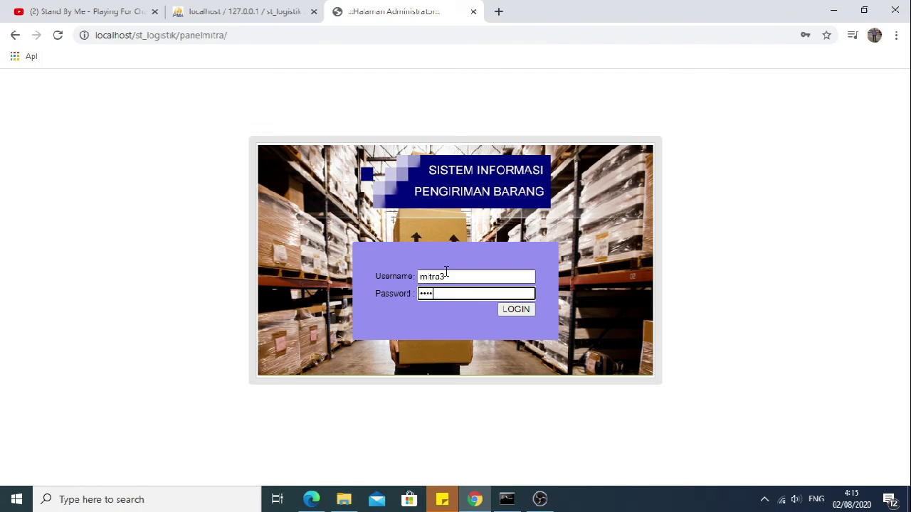
click(522, 312)
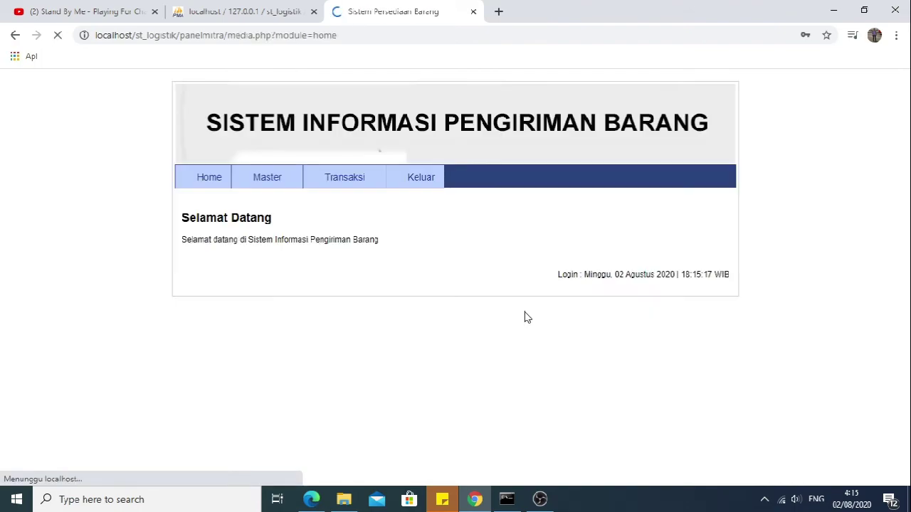
click(572, 212)
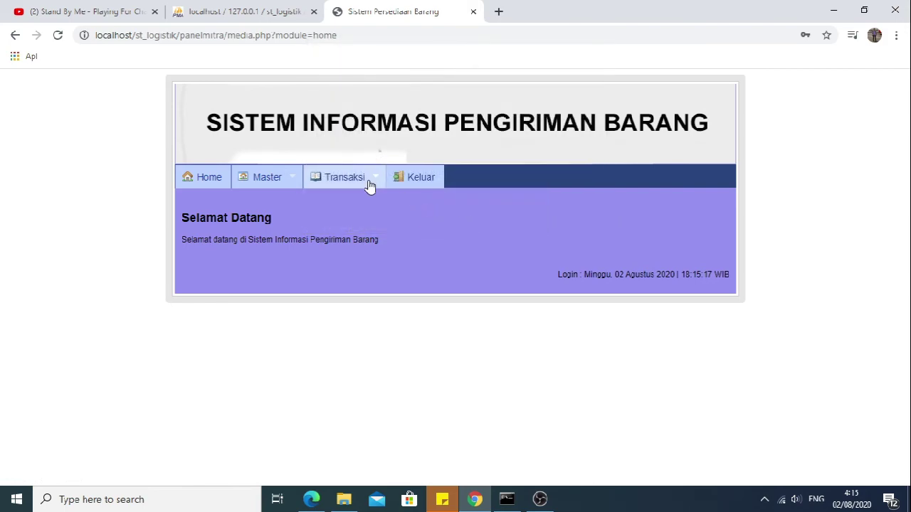
mouse_move(368, 185)
click(361, 207)
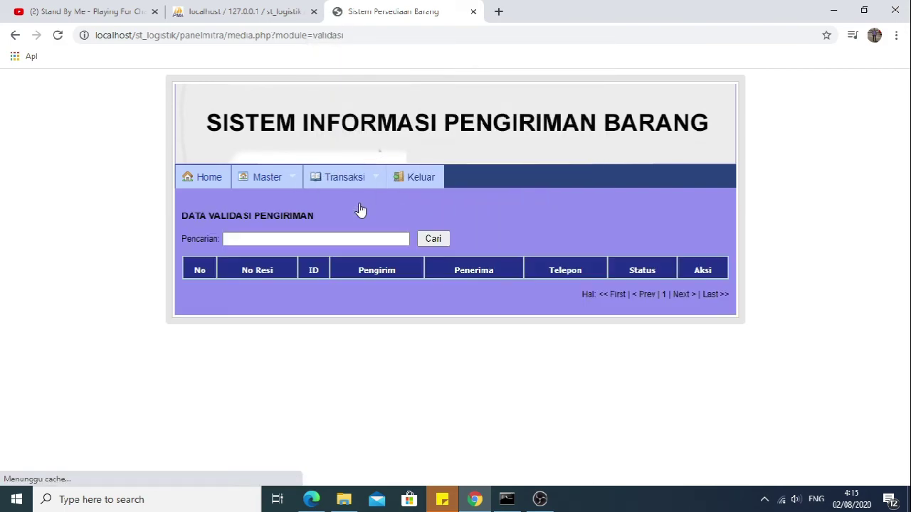
click(414, 184)
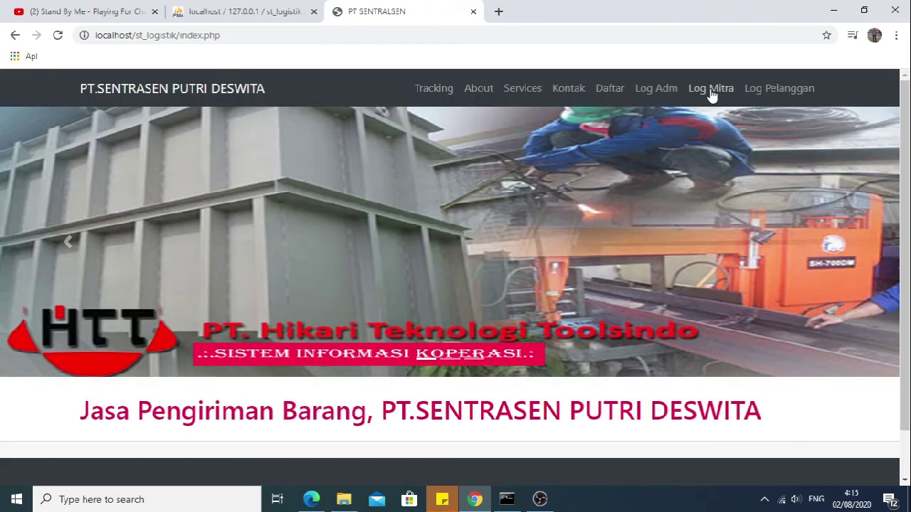
- Log in as partner mitra2, dismiss the password warning, and open the Validasi list
click(711, 90)
click(449, 276)
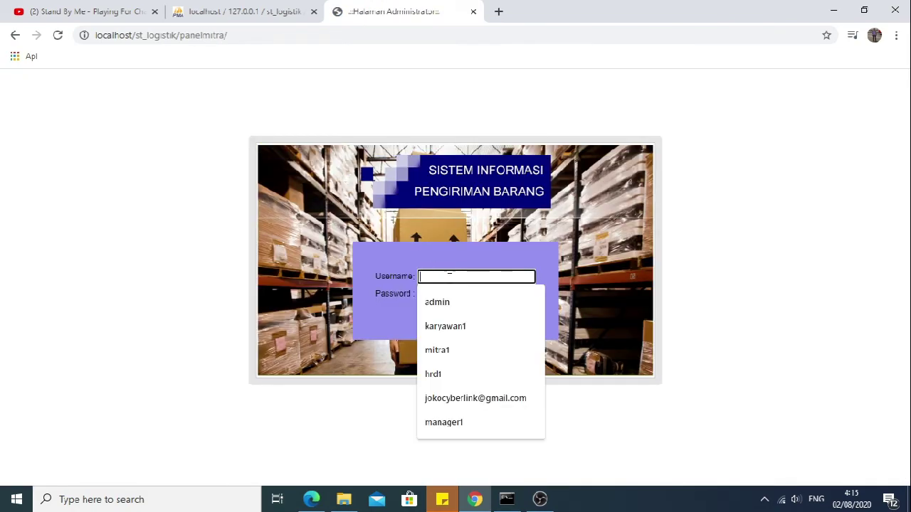
text(mitra2)
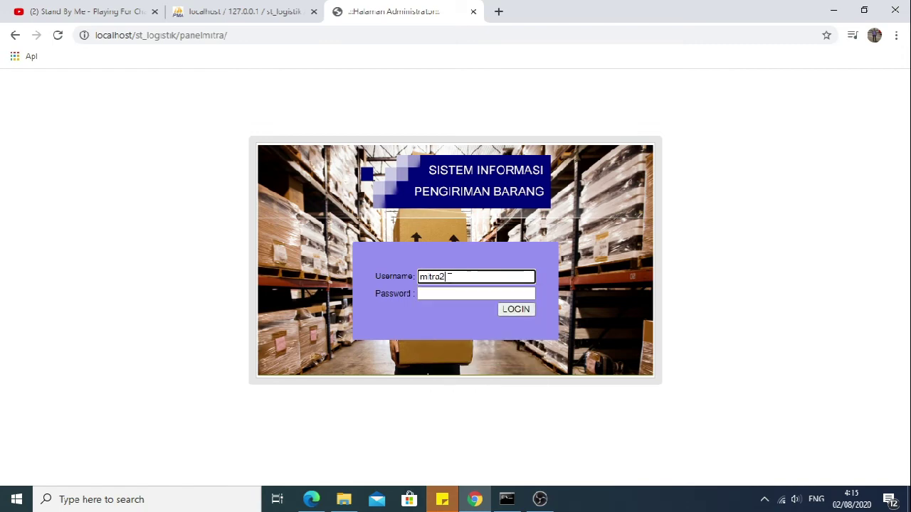
key(Tab)
text(mi)
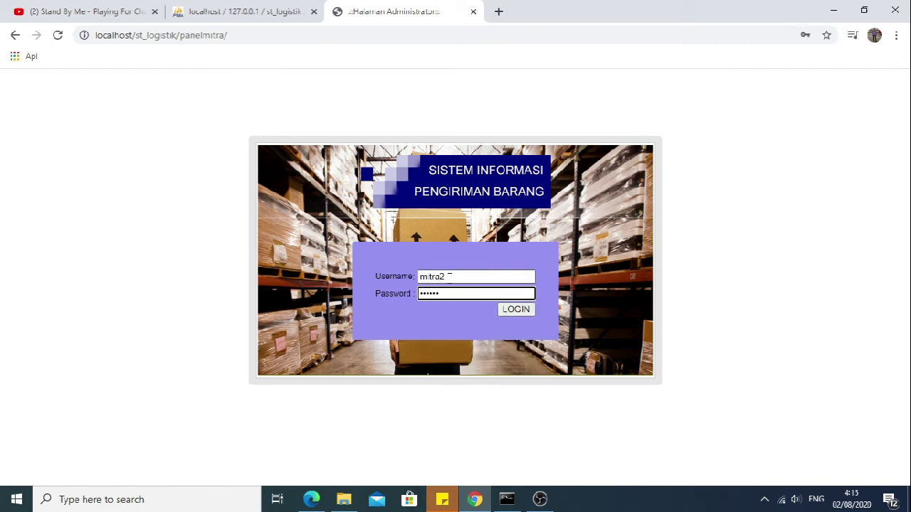
click(517, 310)
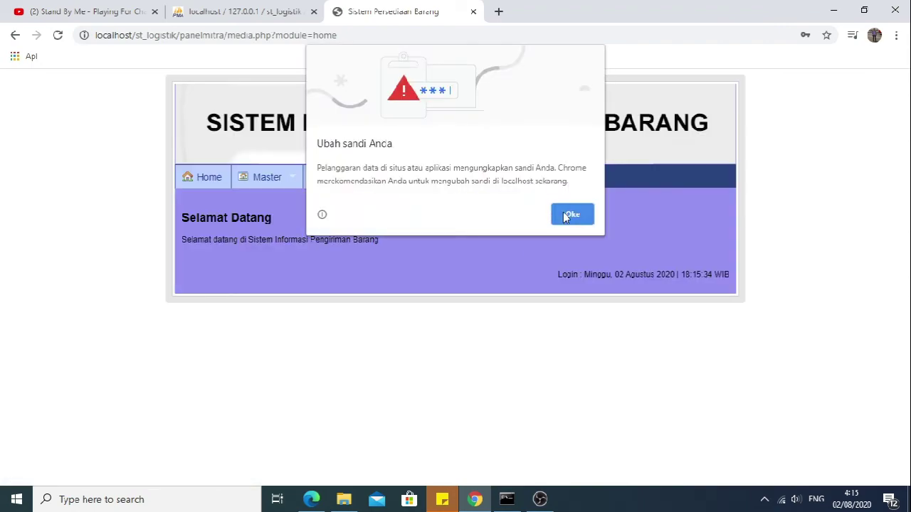
click(566, 213)
click(353, 207)
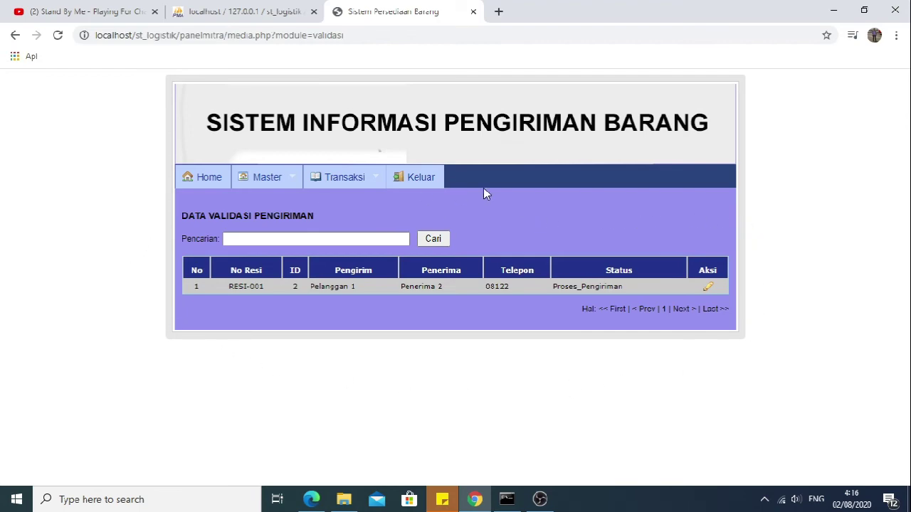
- Validate RESI-001 as Terkirim received 05-08-2020 with the saved receiver name, then log out
click(707, 286)
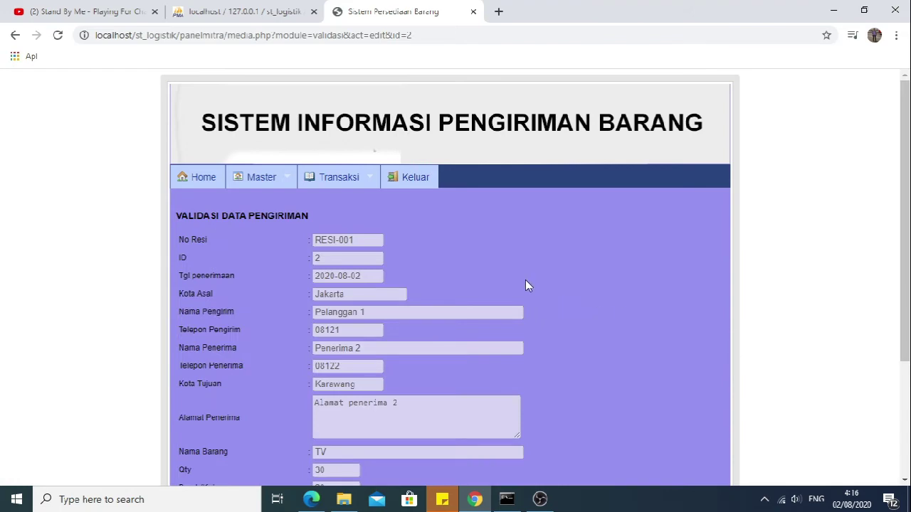
scroll(524, 284, down, 3)
click(356, 375)
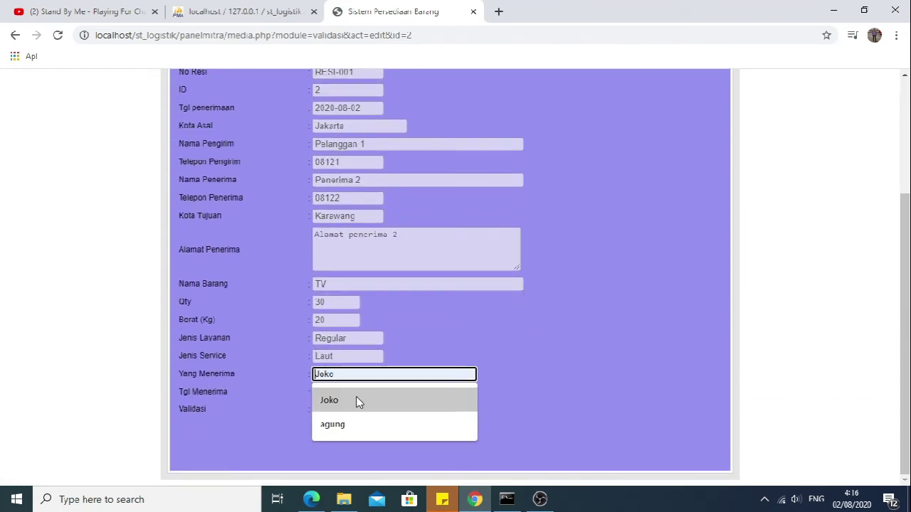
click(357, 425)
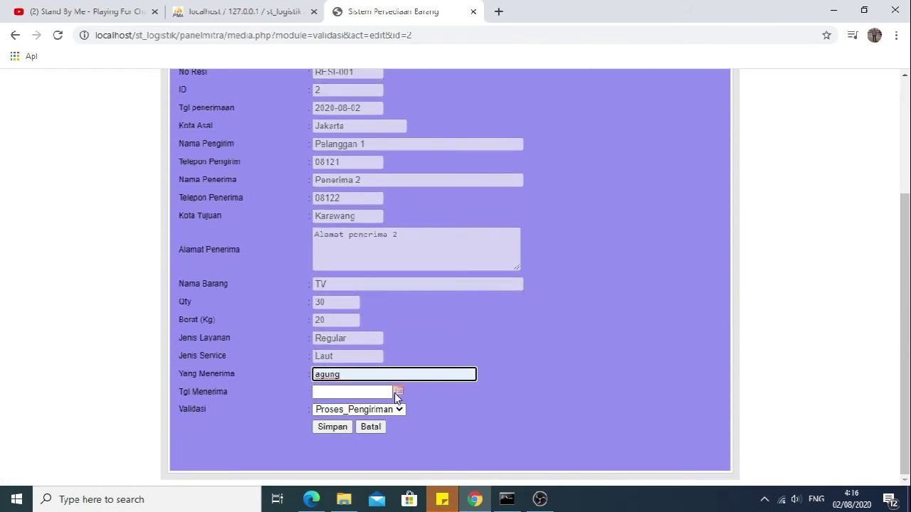
click(397, 392)
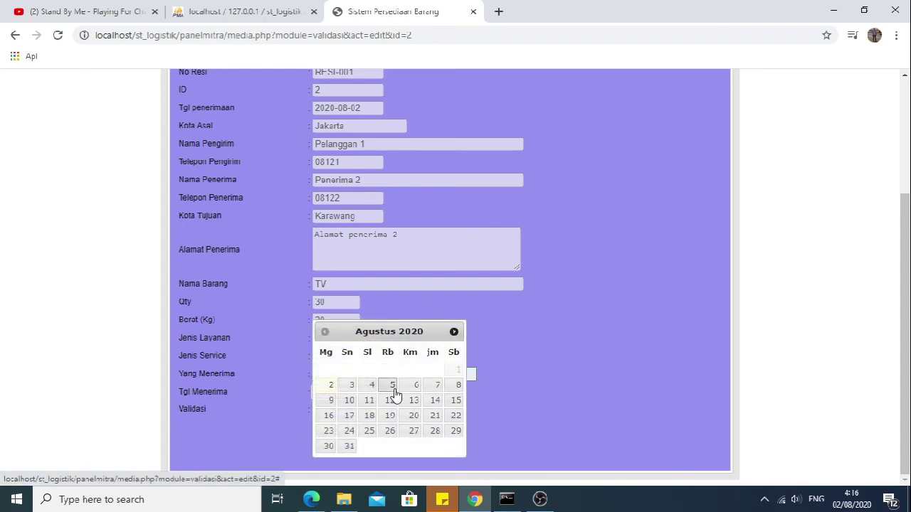
click(392, 385)
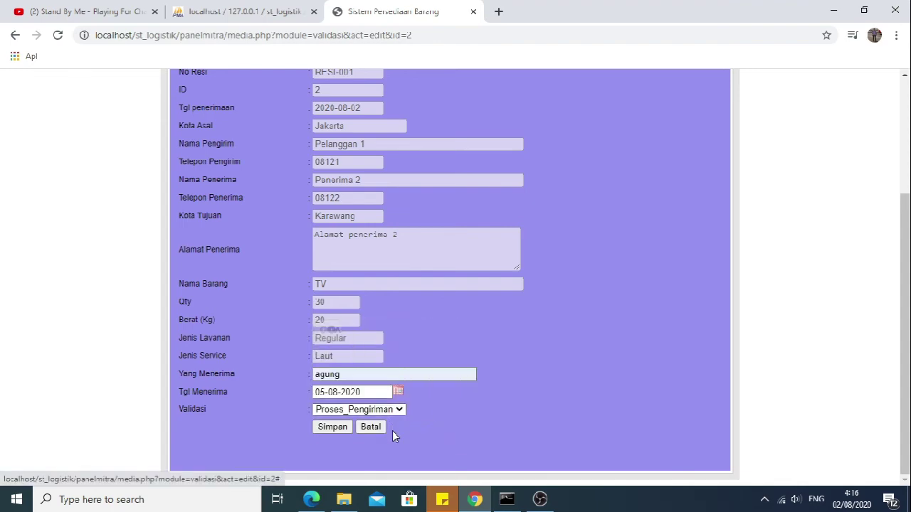
click(352, 409)
click(350, 433)
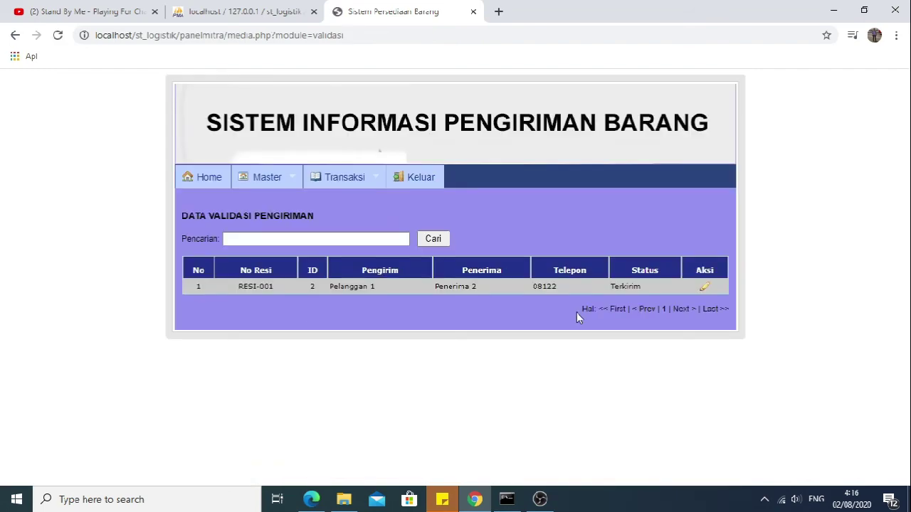
mouse_move(347, 184)
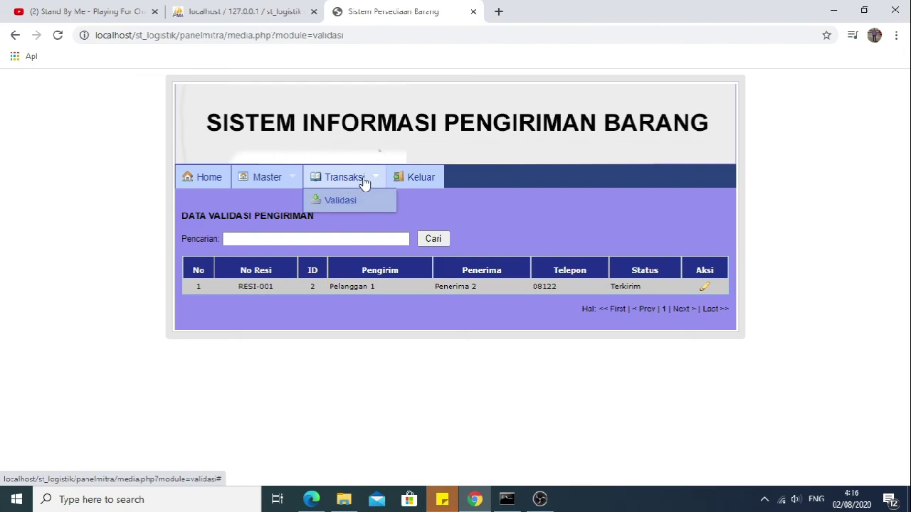
click(416, 178)
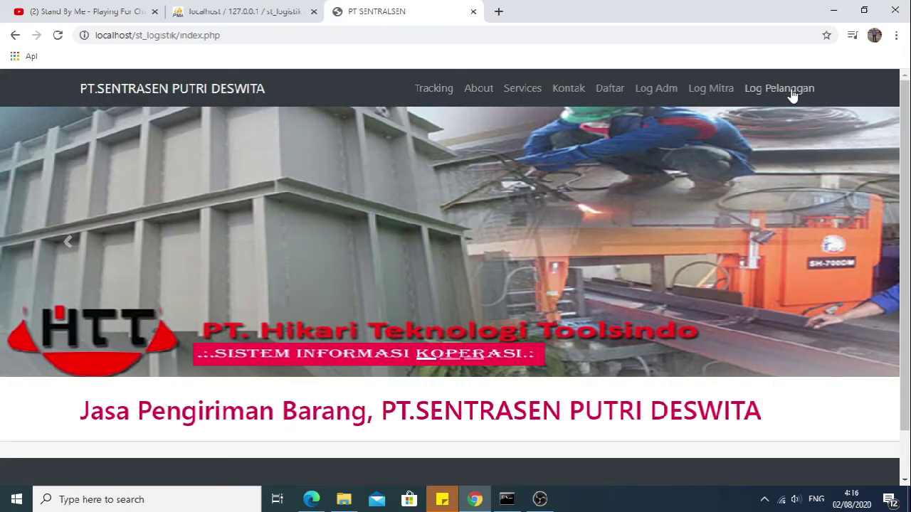
- Visit the customer login page by mistake and return to the landing page
click(779, 88)
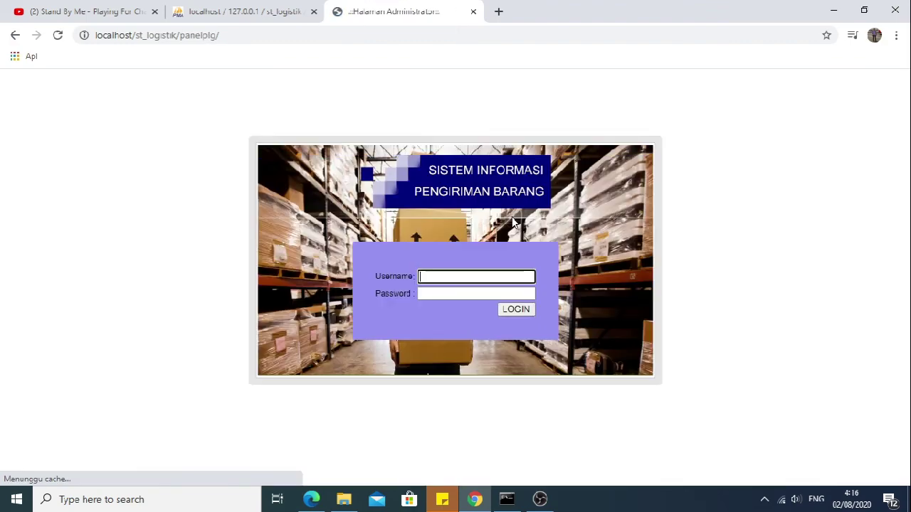
click(474, 278)
click(698, 229)
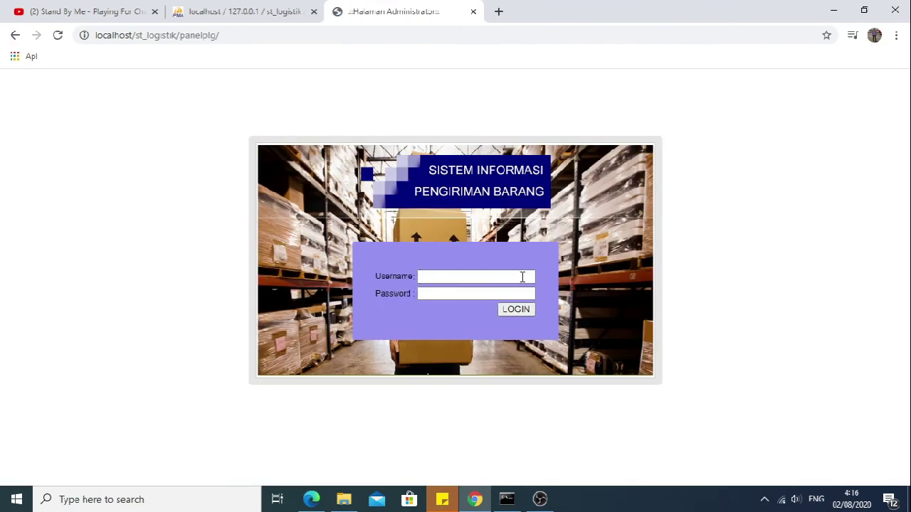
click(522, 277)
click(14, 35)
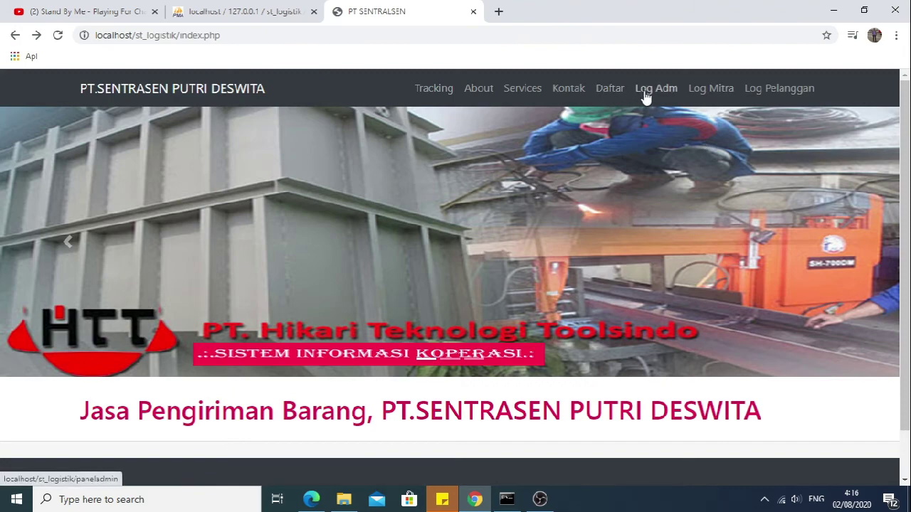
- Log in to the admin panel using the saved admin username
click(646, 92)
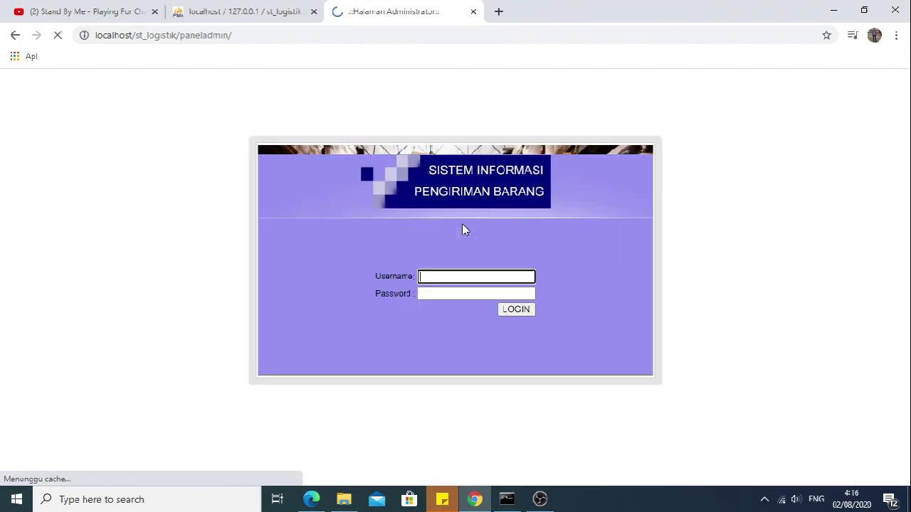
click(437, 279)
click(444, 299)
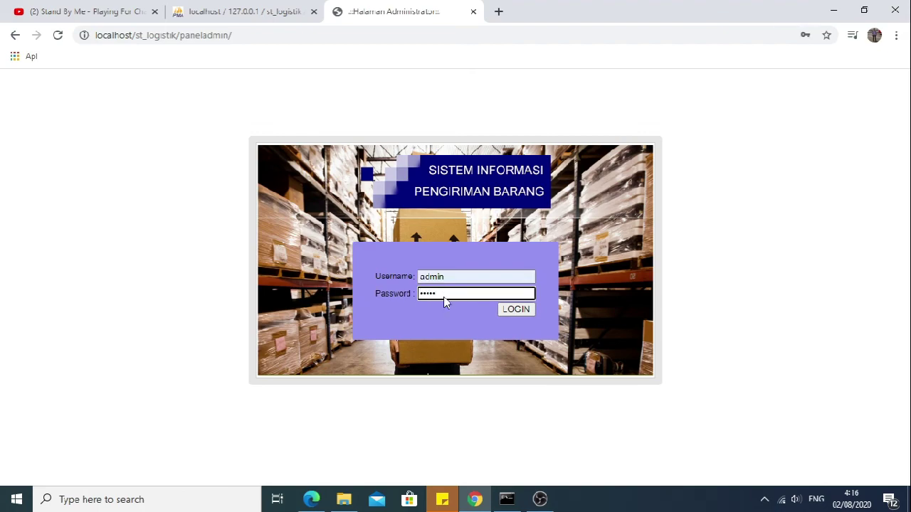
key(Return)
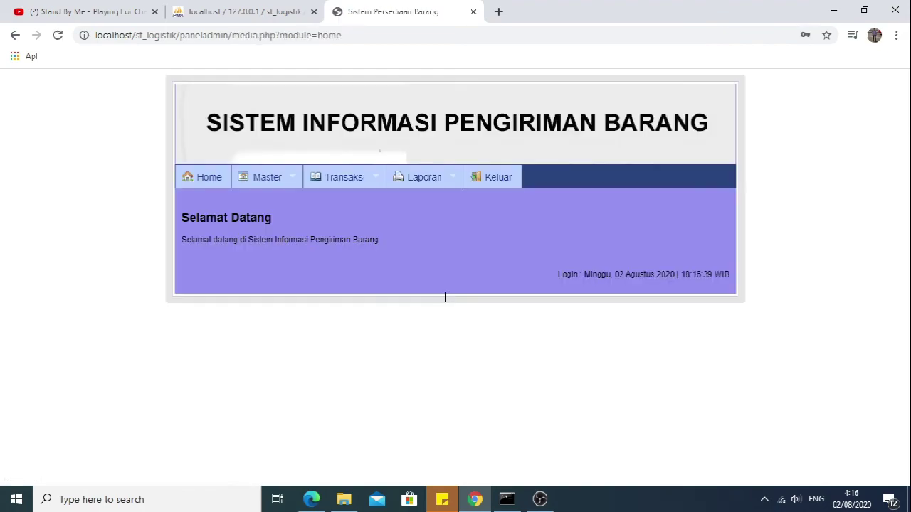
- Check Penerimaan, then open the Invoice page and highlight both CETAK INVOICE headings
mouse_move(348, 177)
click(572, 215)
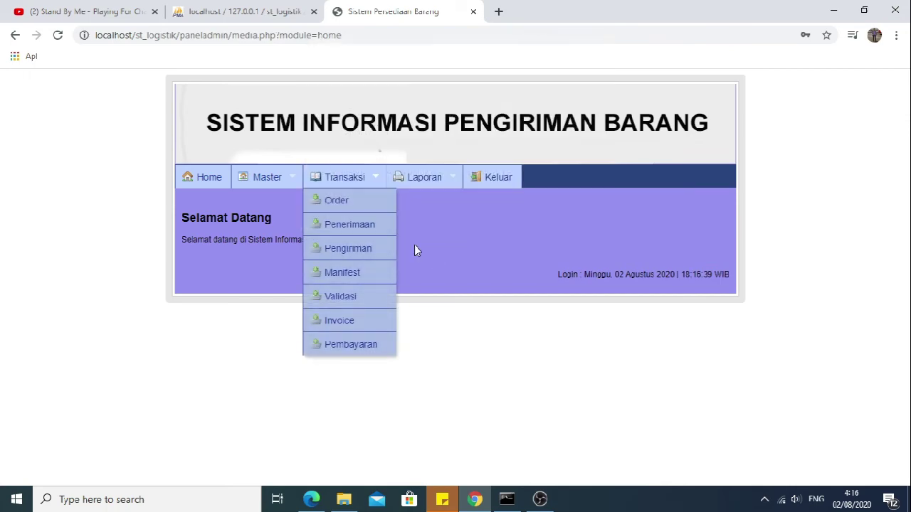
click(377, 228)
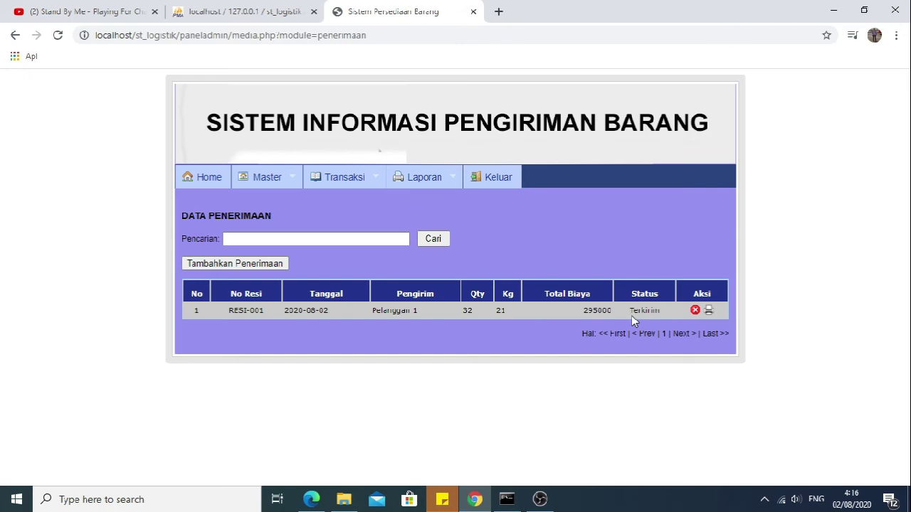
mouse_move(343, 182)
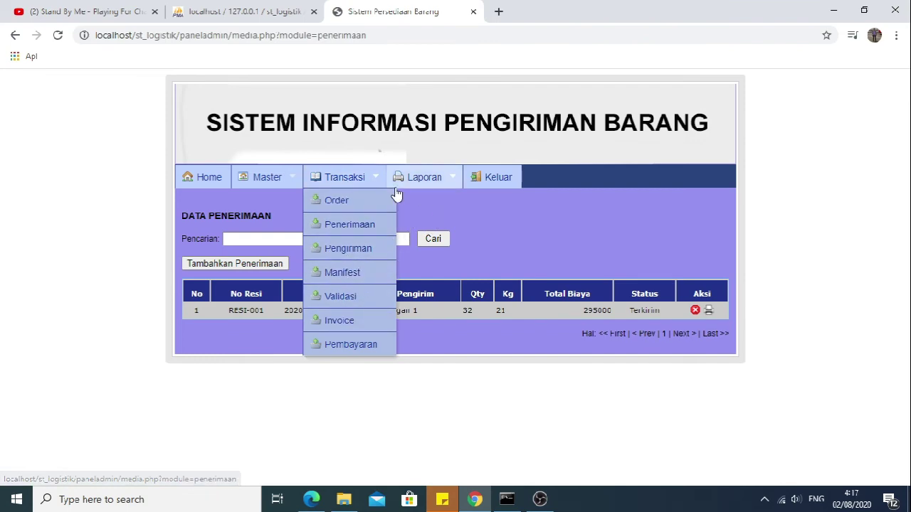
click(357, 322)
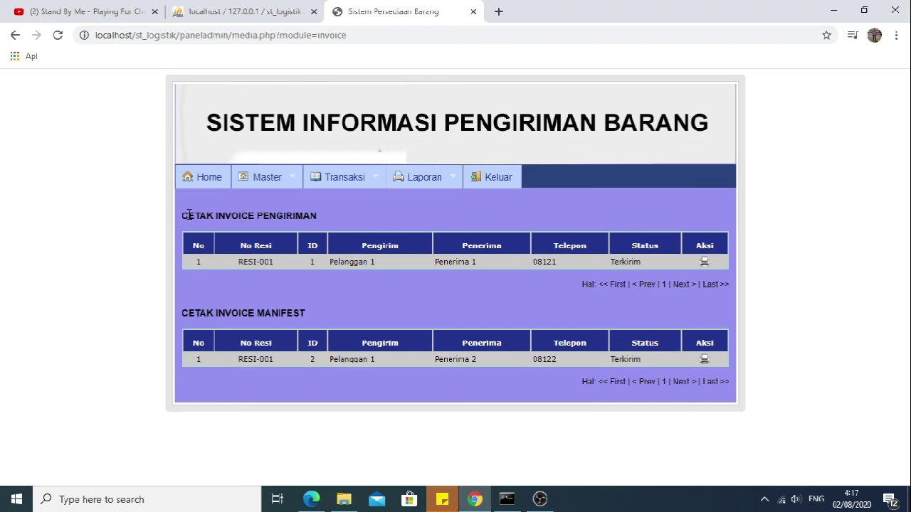
drag(183, 215, 332, 210)
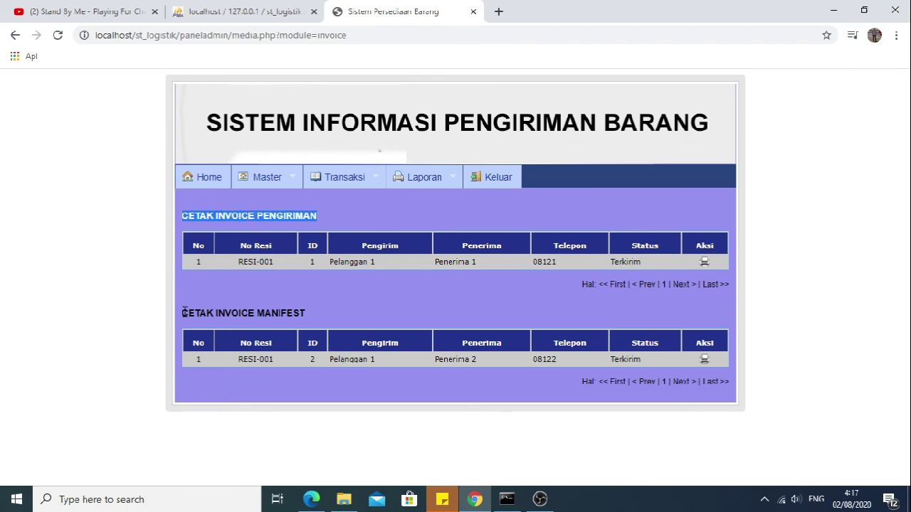
drag(183, 313, 336, 317)
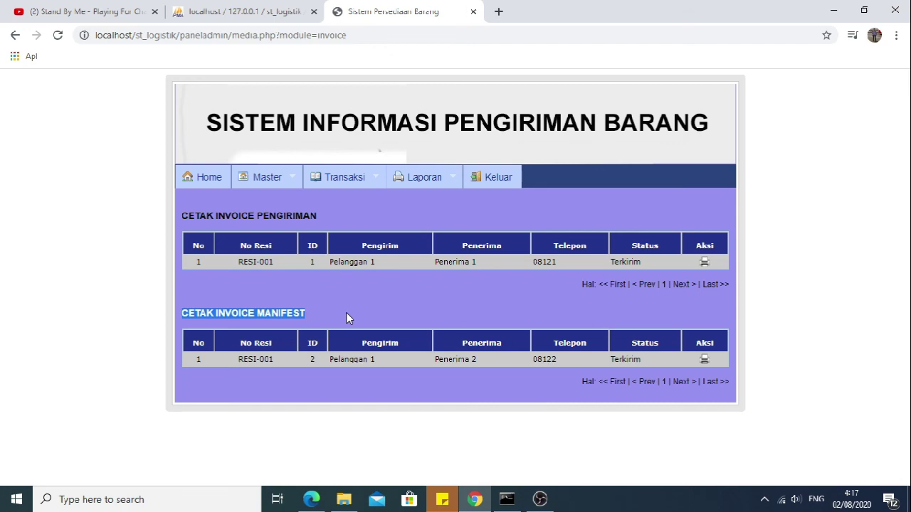
click(700, 261)
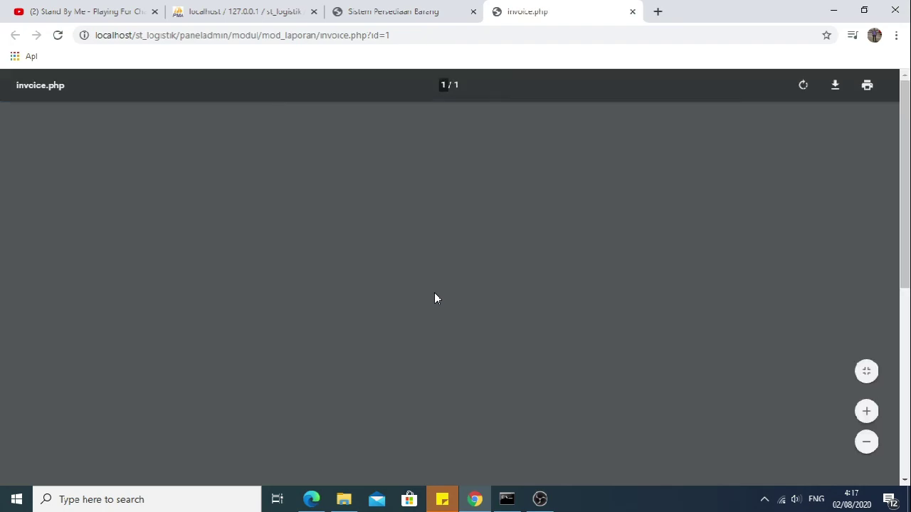
scroll(435, 297, down, 3)
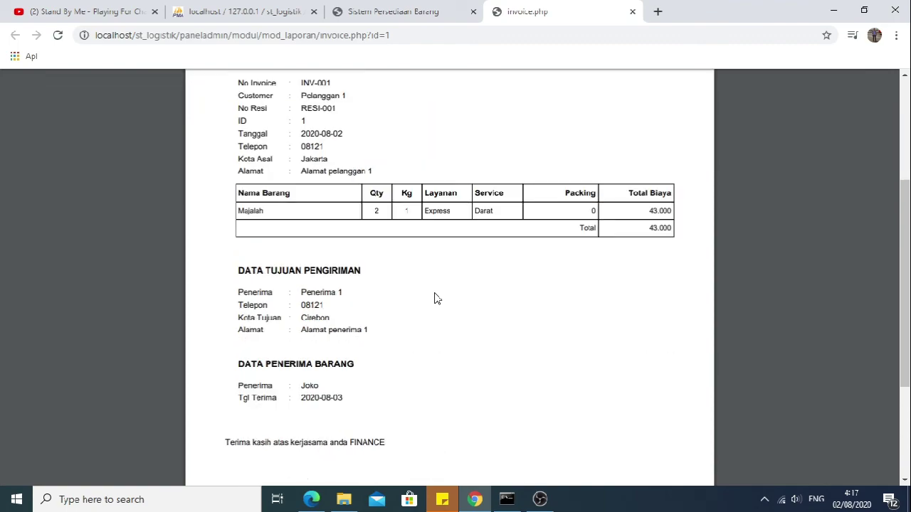
scroll(436, 298, down, 3)
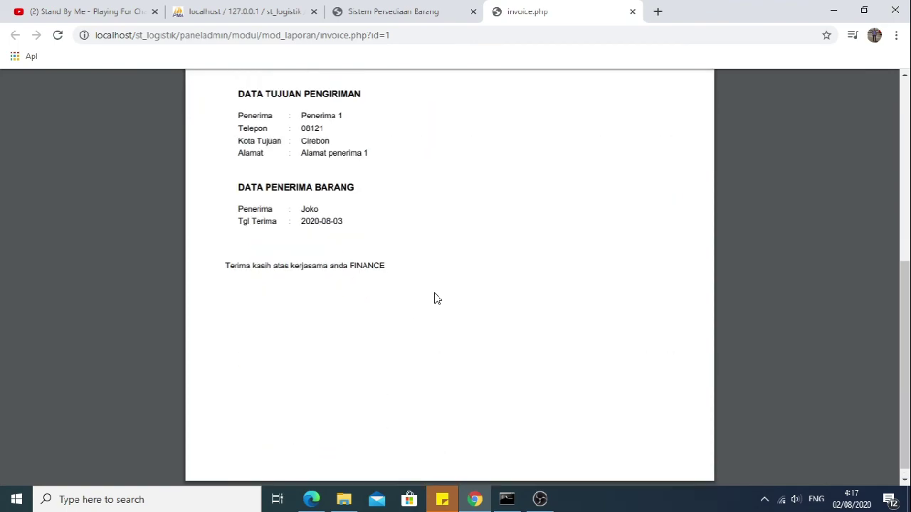
scroll(436, 297, up, 6)
scroll(433, 299, down, 4)
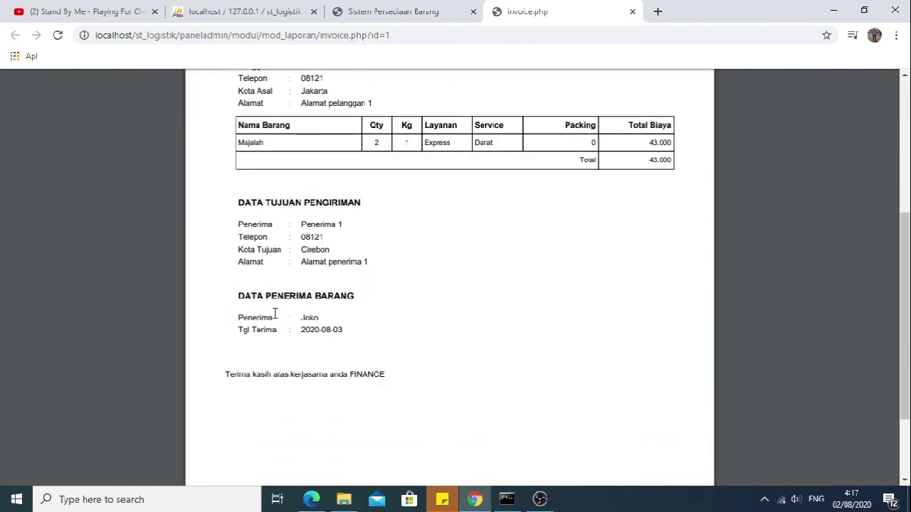
click(631, 12)
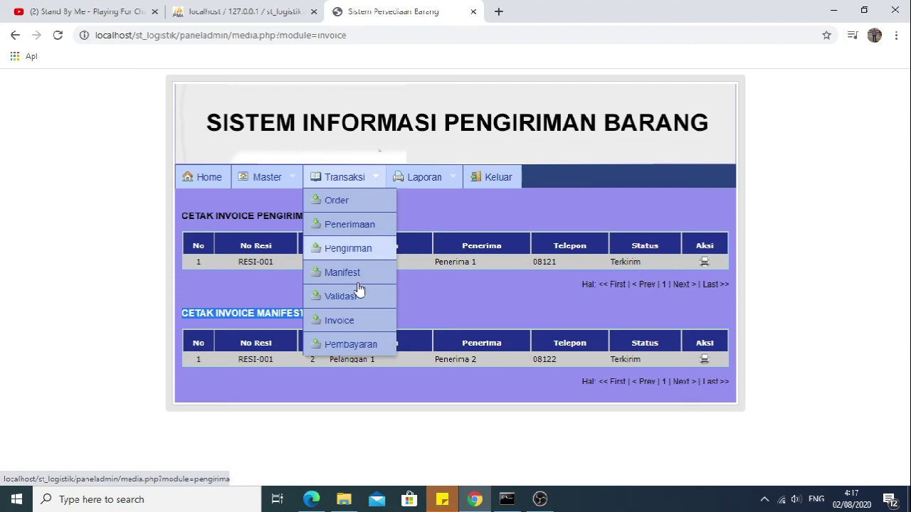
- In Pembayaran, add payment BYR-001 dated 6 August 2020 against invoice INV-001
click(360, 345)
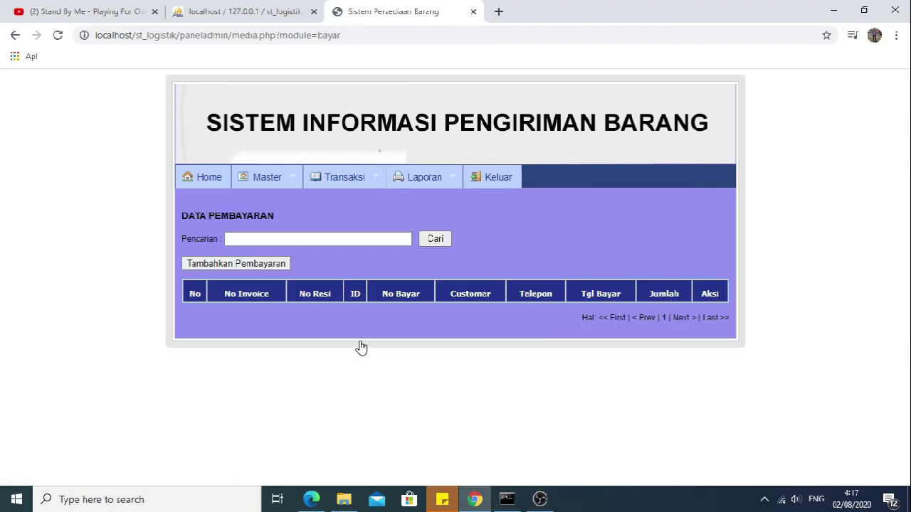
click(226, 263)
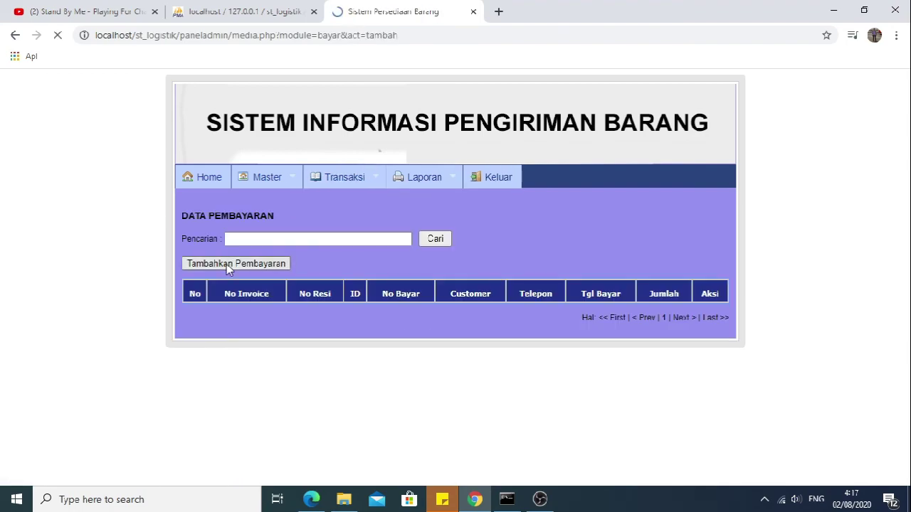
click(338, 257)
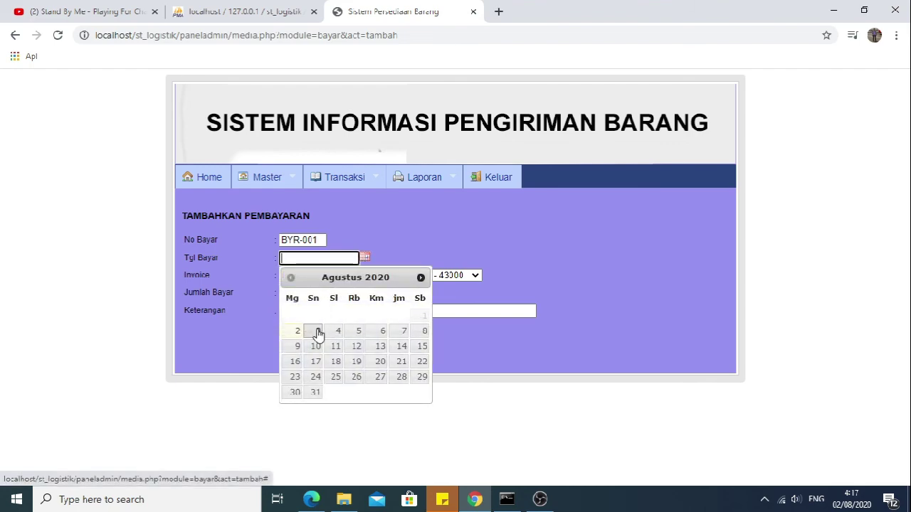
click(381, 331)
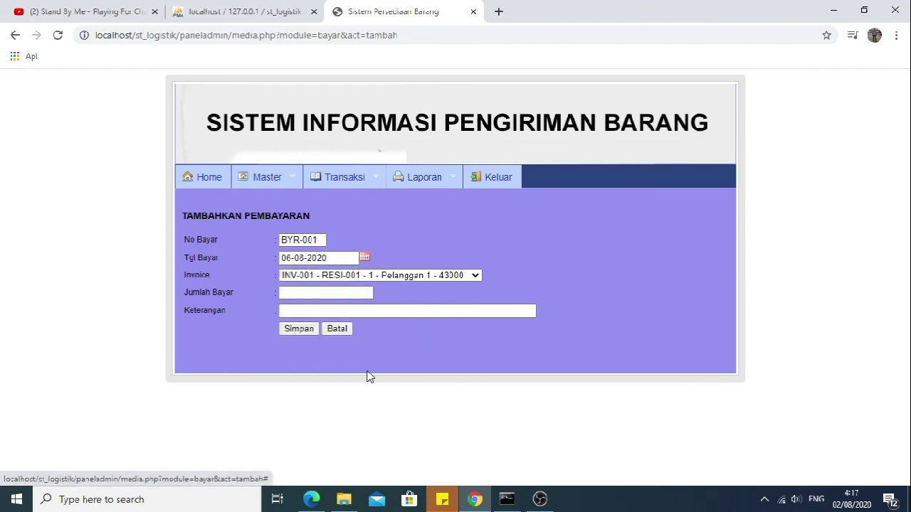
click(376, 276)
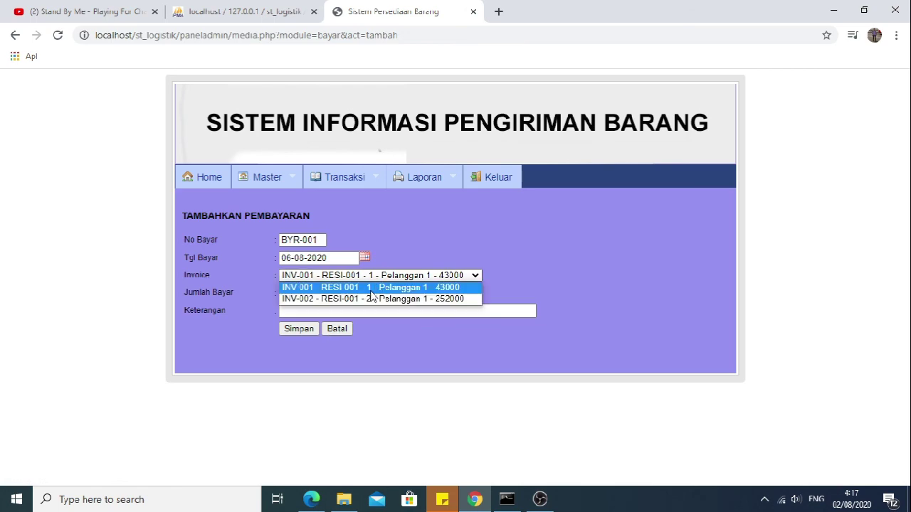
click(370, 291)
click(334, 293)
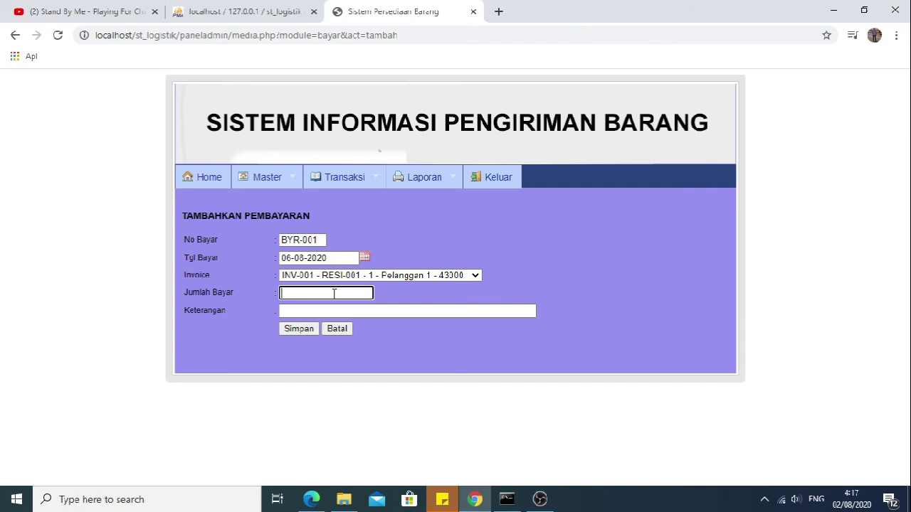
click(442, 280)
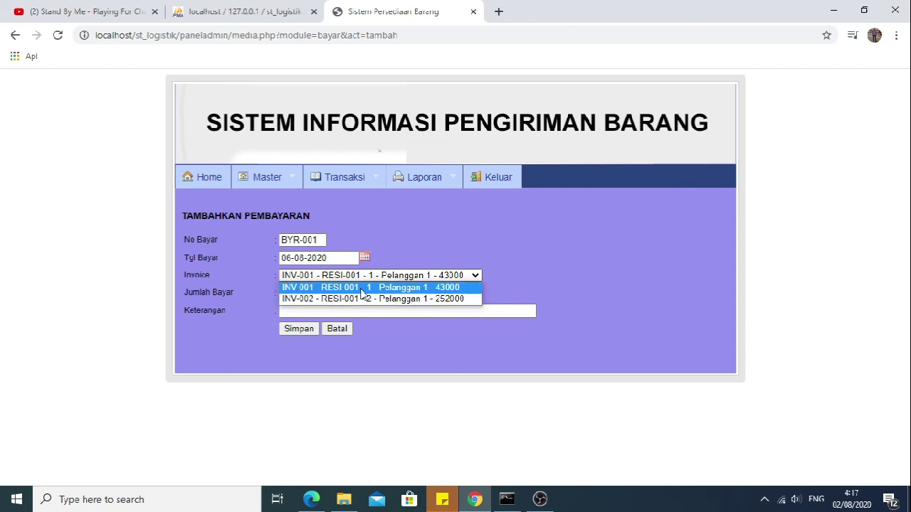